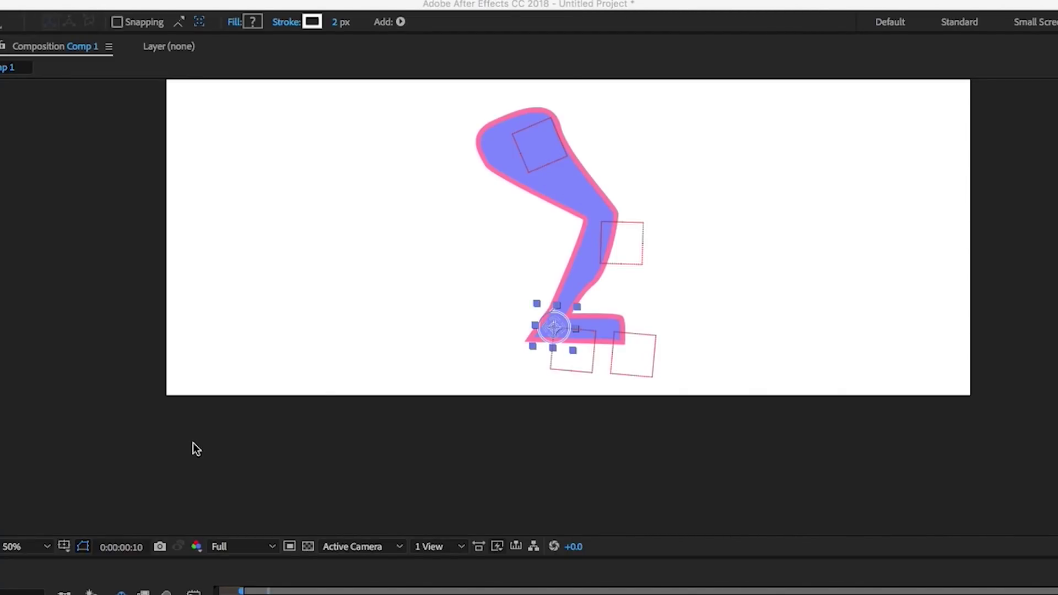
Bring After Effects into focus on Comp 1's rigged leg with its C_ foot controller.
click(551, 334)
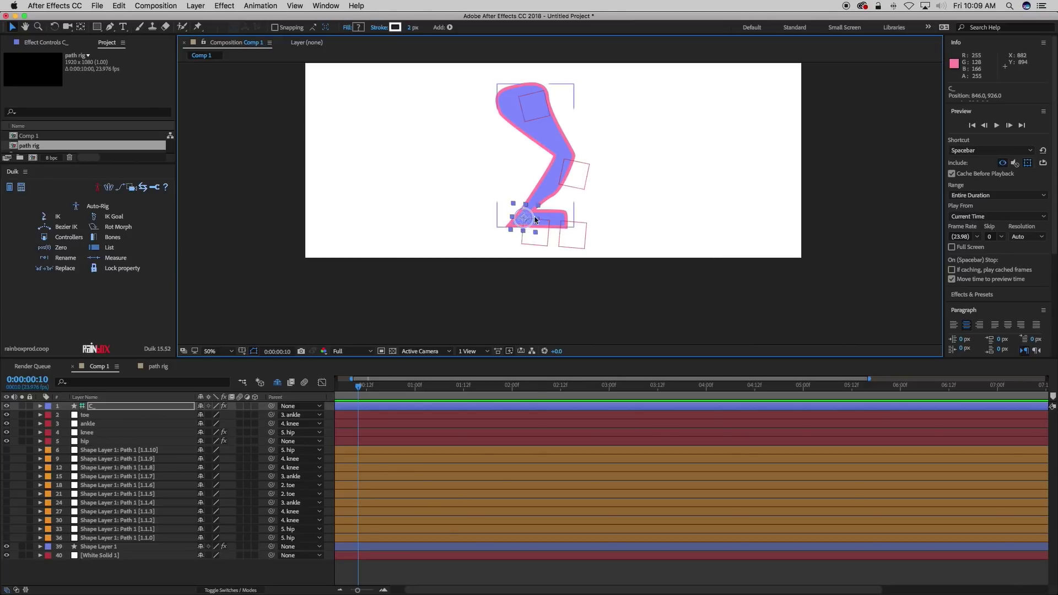
Drag the C_ foot controller to the right so the blue leg flexes.
mouse_move(527, 223)
mouse_down()
mouse_move(584, 221)
mouse_move(517, 224)
mouse_up()
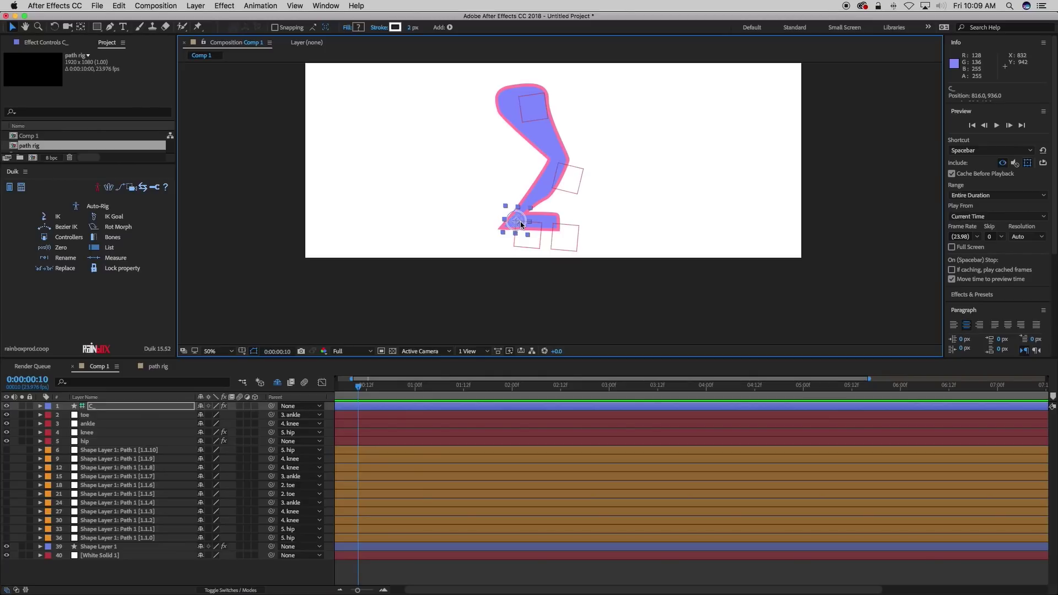
drag(517, 224, 561, 211)
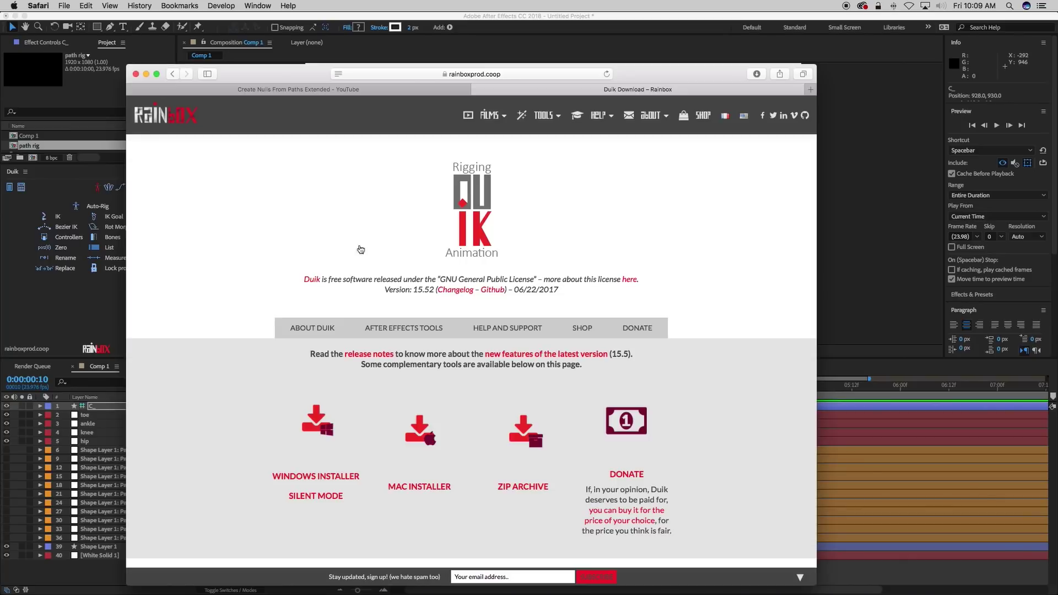
Switch Safari to the 'Create Nulls From Paths Extended' YouTube tab.
click(388, 91)
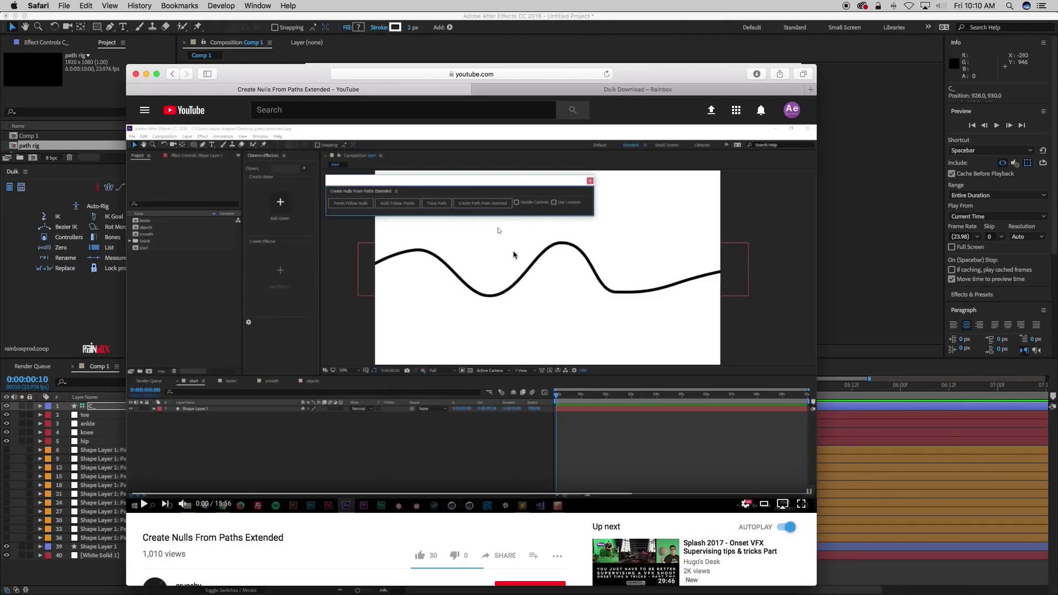
Scroll through the video's description, then drag Safari off screen to reveal After Effects.
drag(663, 70, 661, 49)
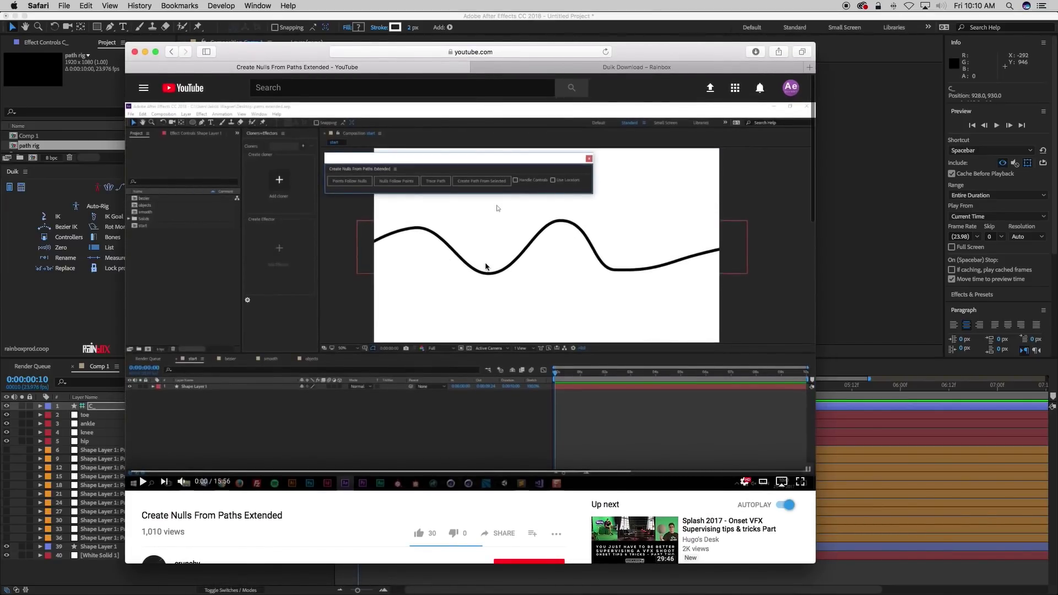
scroll(487, 266, down, 5)
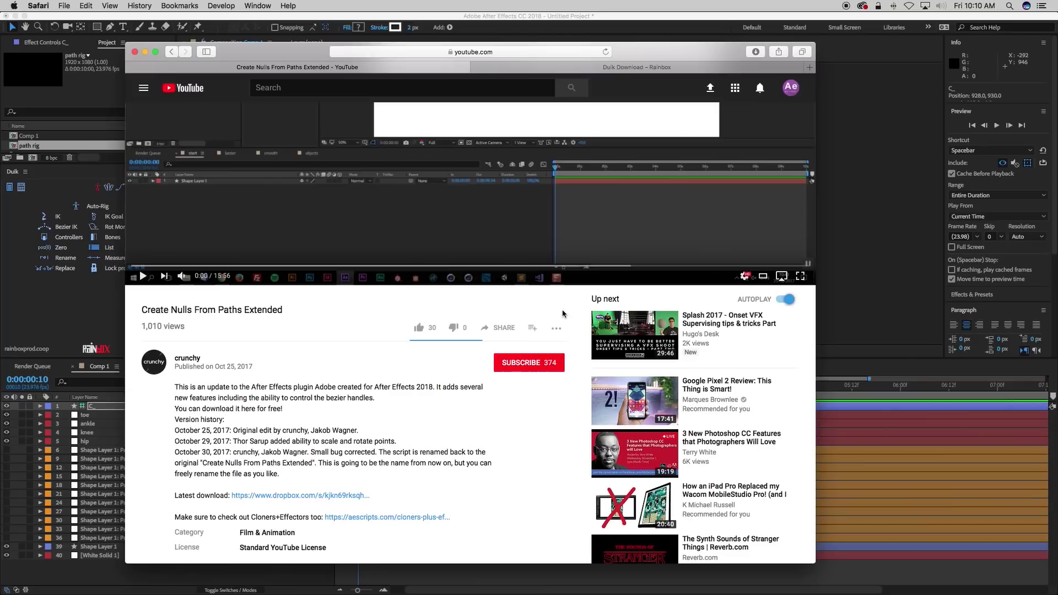
scroll(434, 372, down, 2)
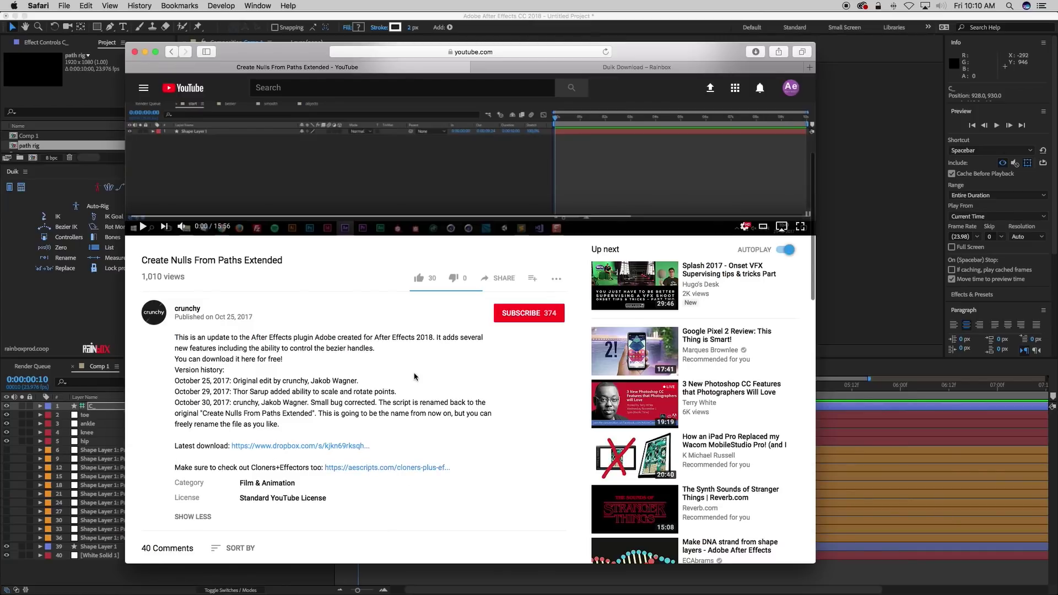
scroll(563, 231, up, 5)
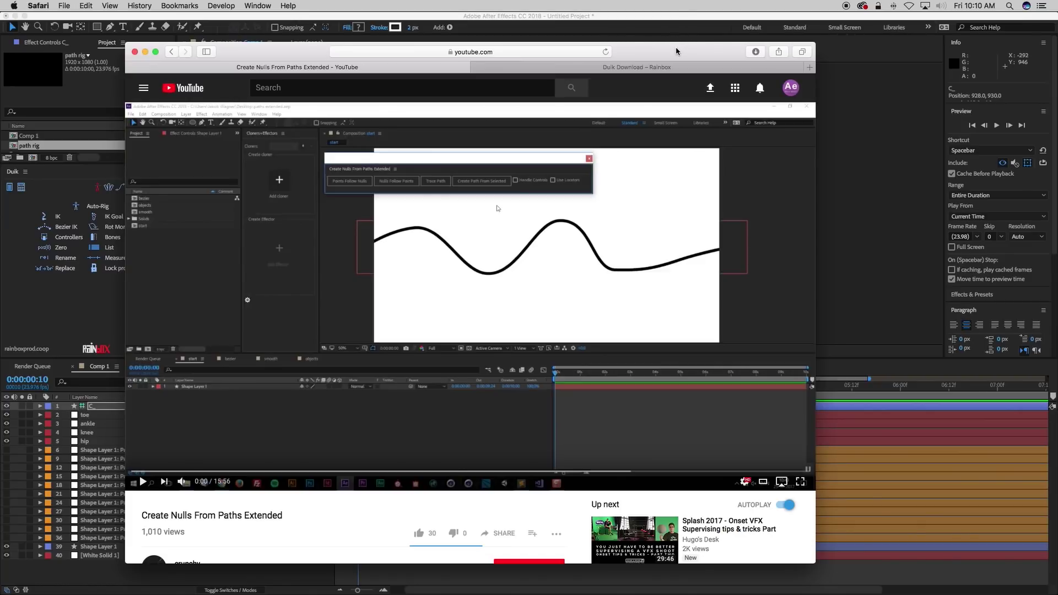
drag(683, 50, 0, 50)
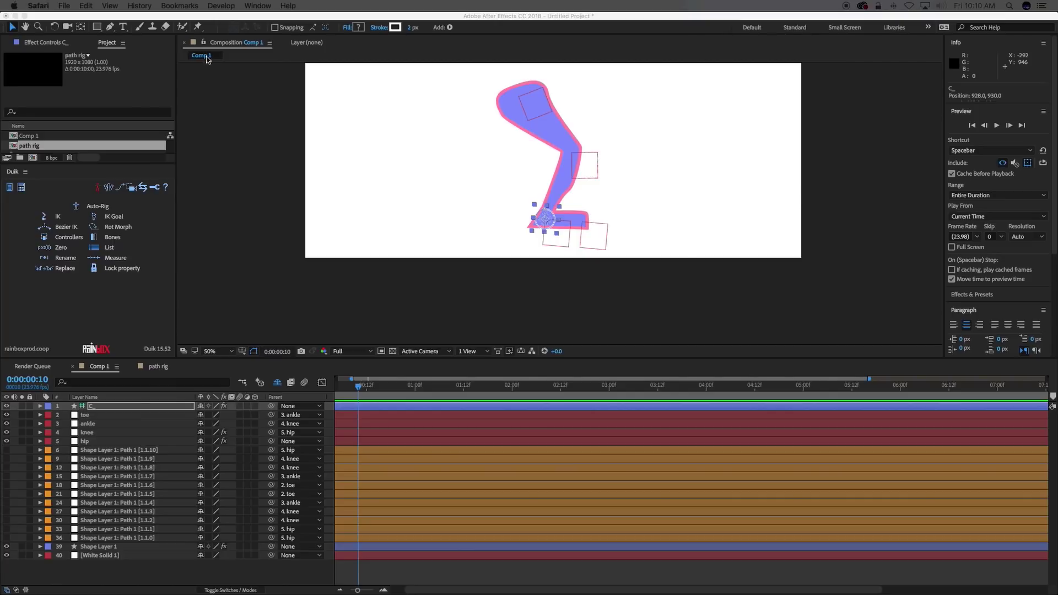
Run the Create Nulls From Paths Extended script via File > Scripts > Run Script File.
click(230, 107)
click(91, 6)
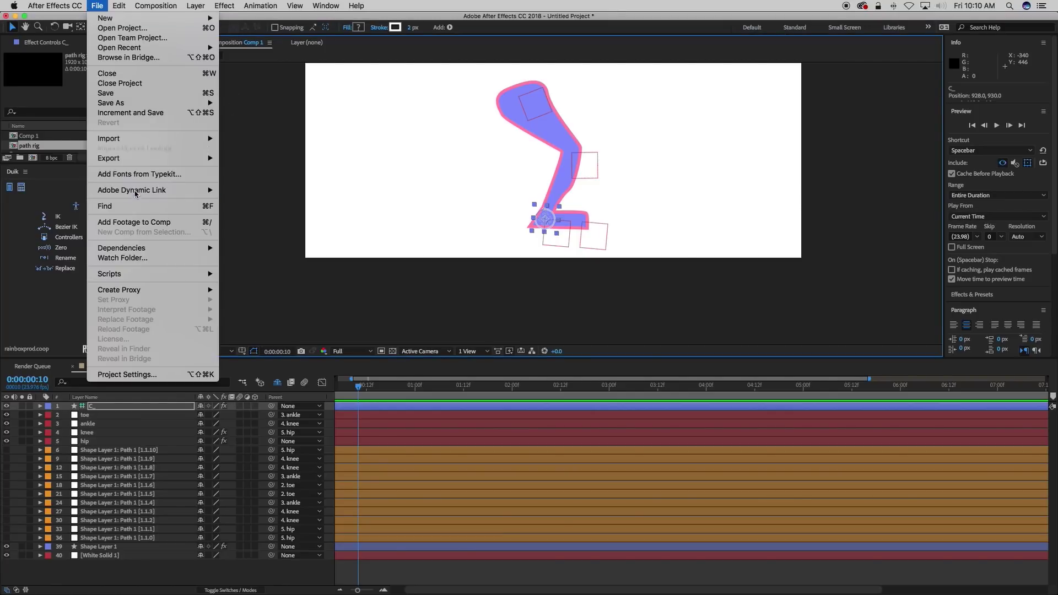
mouse_move(143, 274)
click(299, 275)
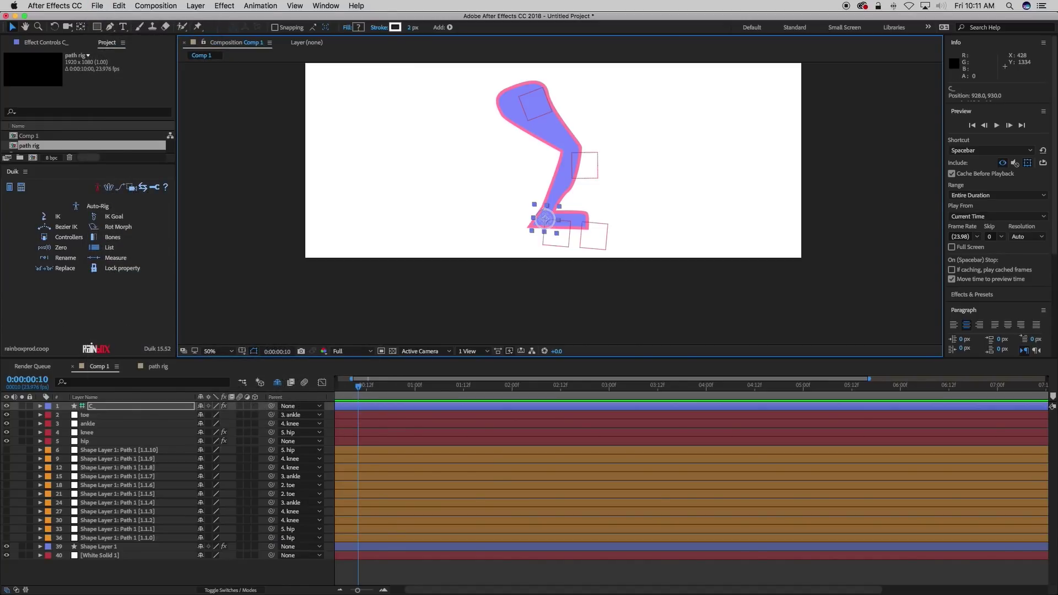
drag(375, 321, 490, 304)
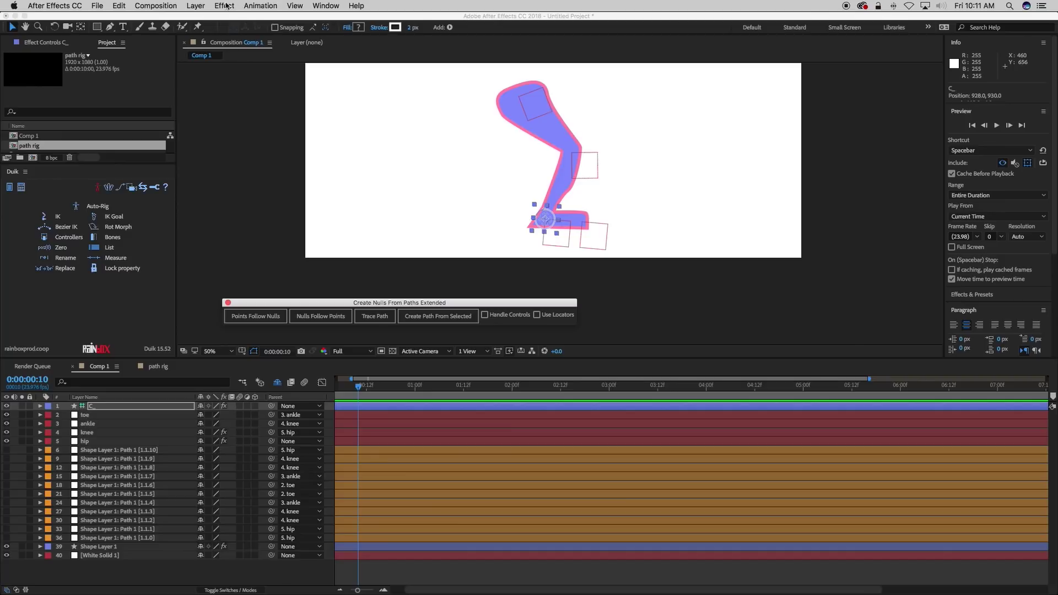
Dock the Create Nulls From Paths panel from the Window menu and widen the left panels.
click(327, 6)
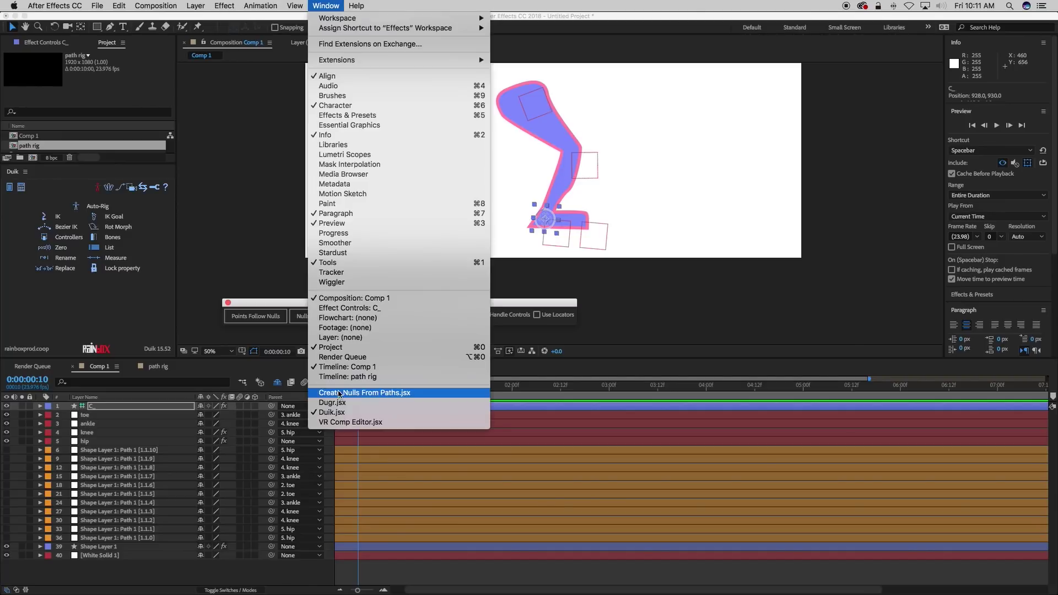
click(352, 393)
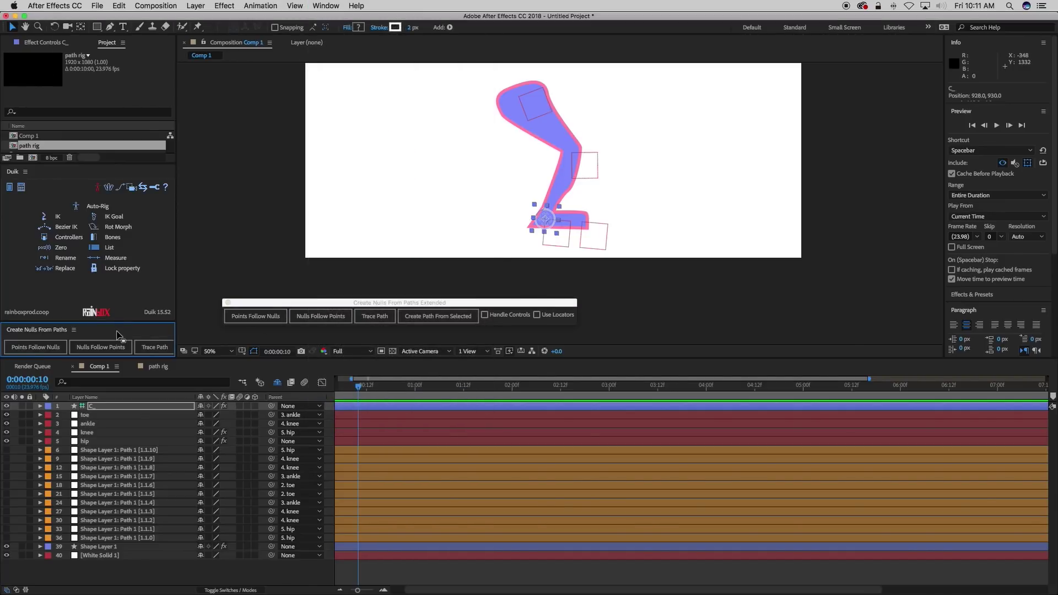
drag(176, 335, 177, 366)
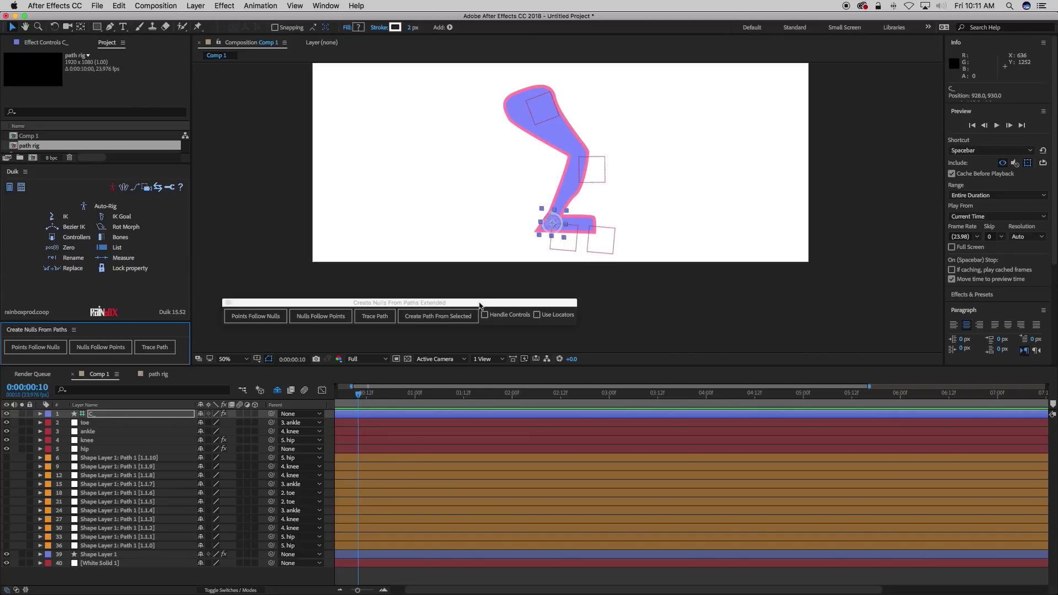
drag(479, 306, 483, 307)
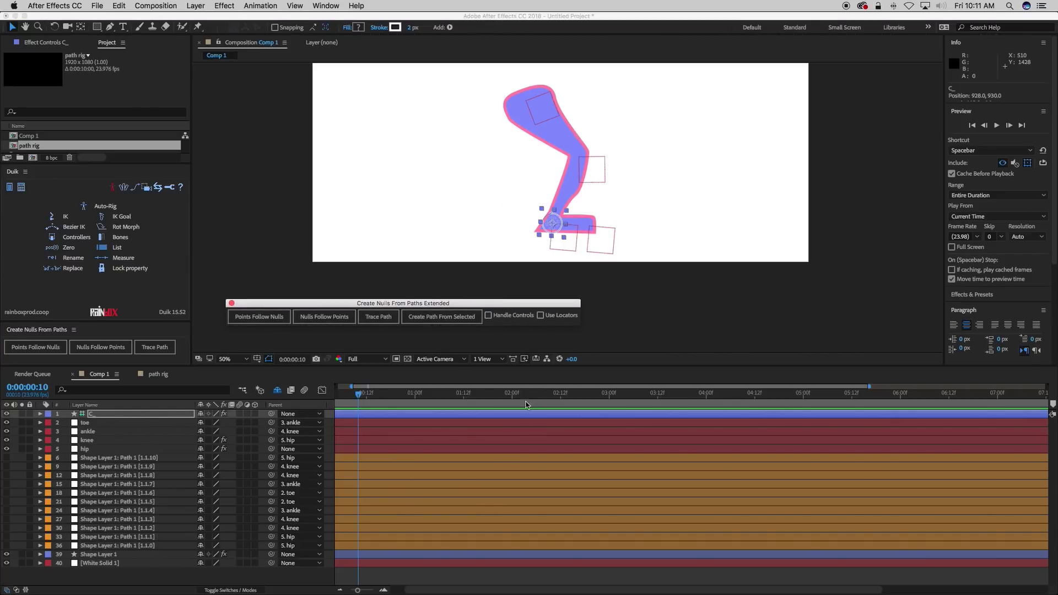
Repose the leg with the foot controller, then thicken Shape Layer 1's stroke to 18 px.
click(551, 223)
mouse_move(552, 224)
mouse_down()
mouse_move(583, 224)
mouse_move(540, 210)
mouse_move(554, 203)
mouse_move(588, 214)
mouse_move(562, 194)
mouse_move(529, 209)
mouse_move(540, 210)
mouse_up()
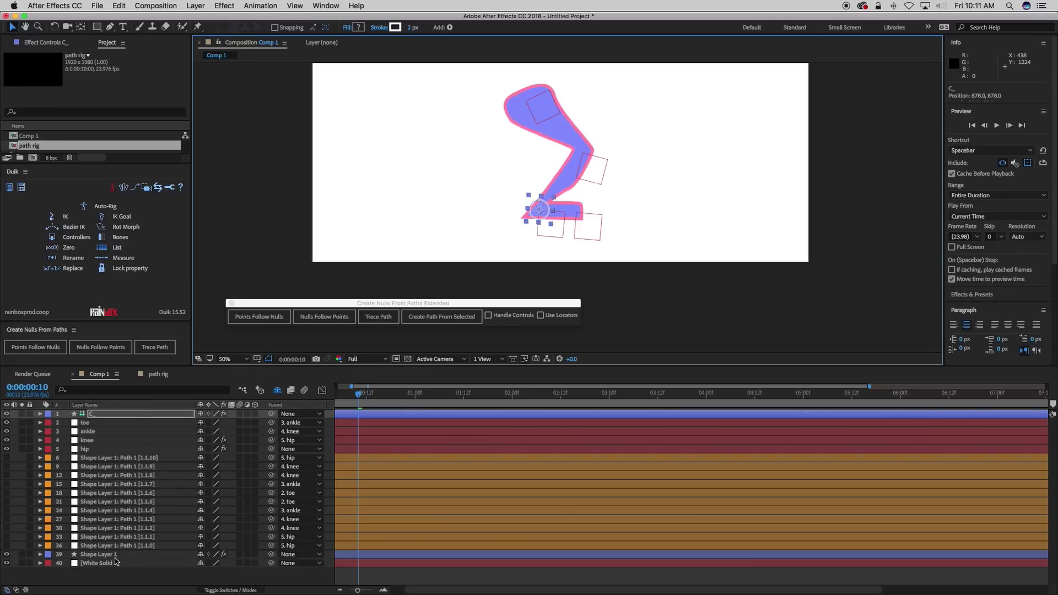
click(115, 556)
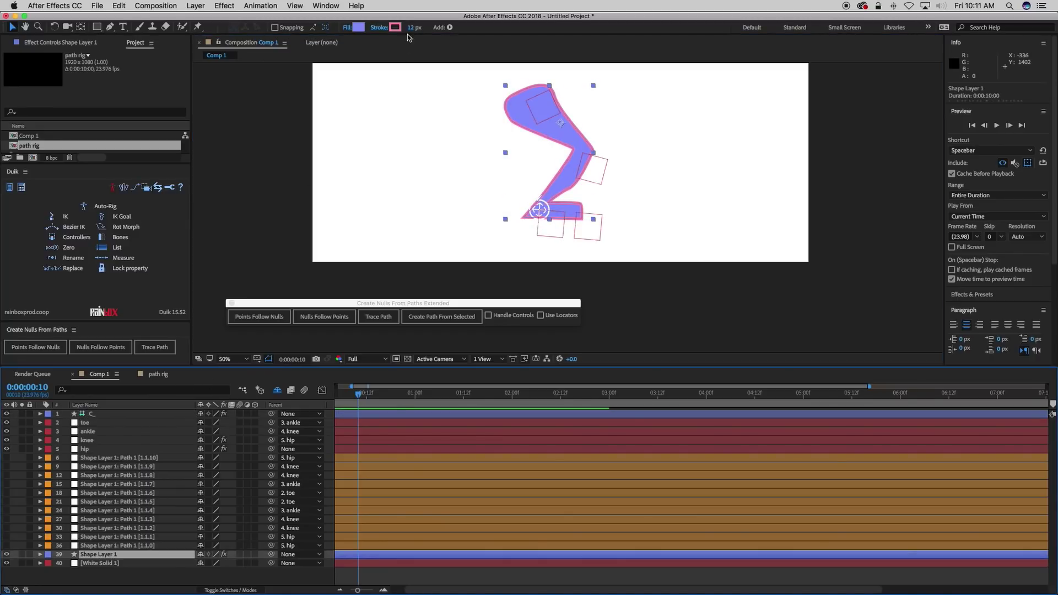
mouse_move(410, 32)
mouse_down()
mouse_move(419, 28)
mouse_move(366, 31)
mouse_up()
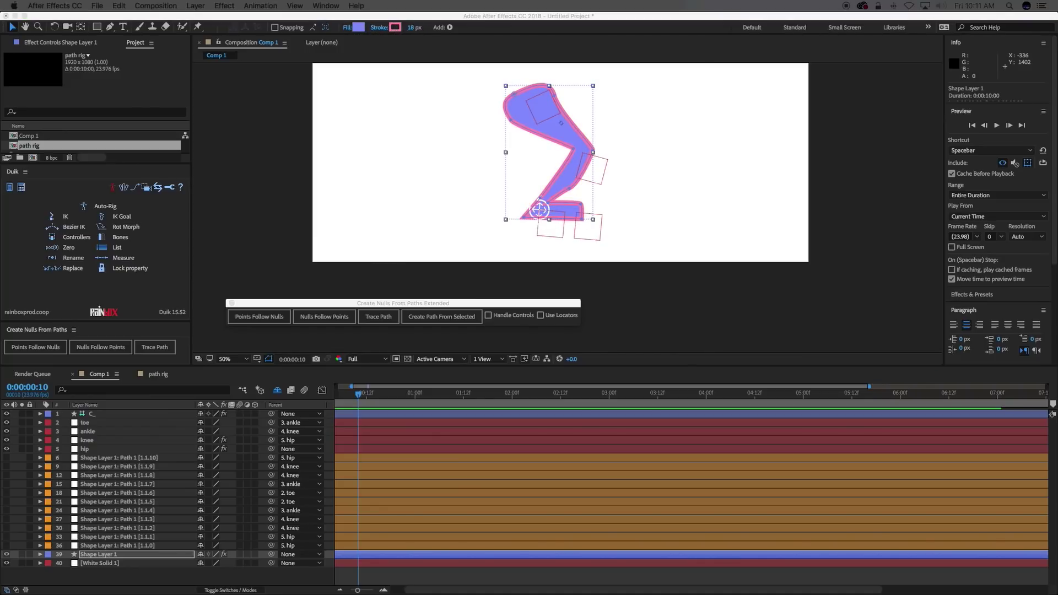
Change the leg's fill colour to bright green 00ED30.
click(358, 27)
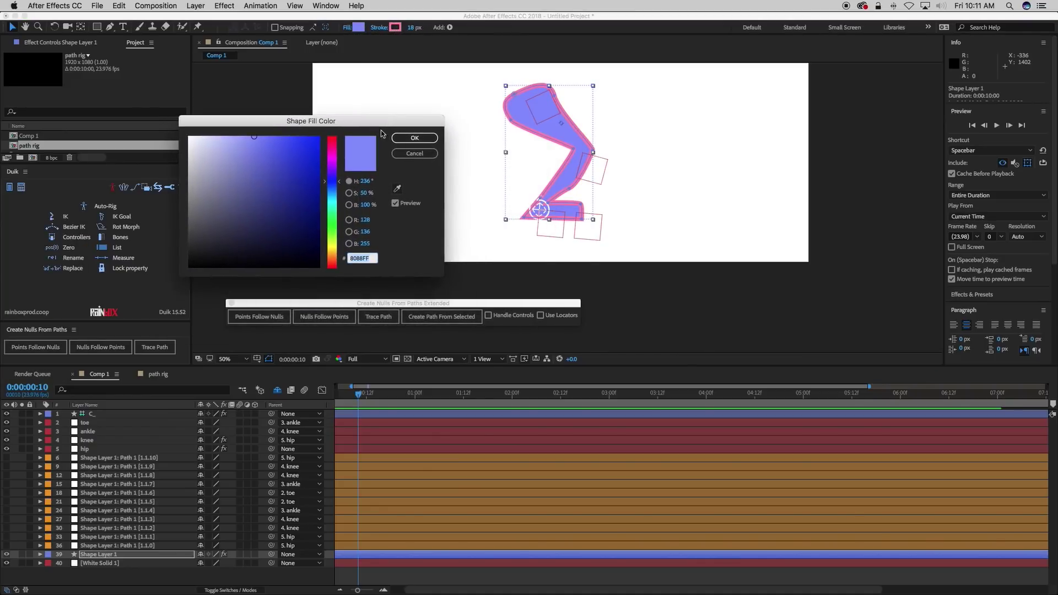
click(332, 220)
click(319, 145)
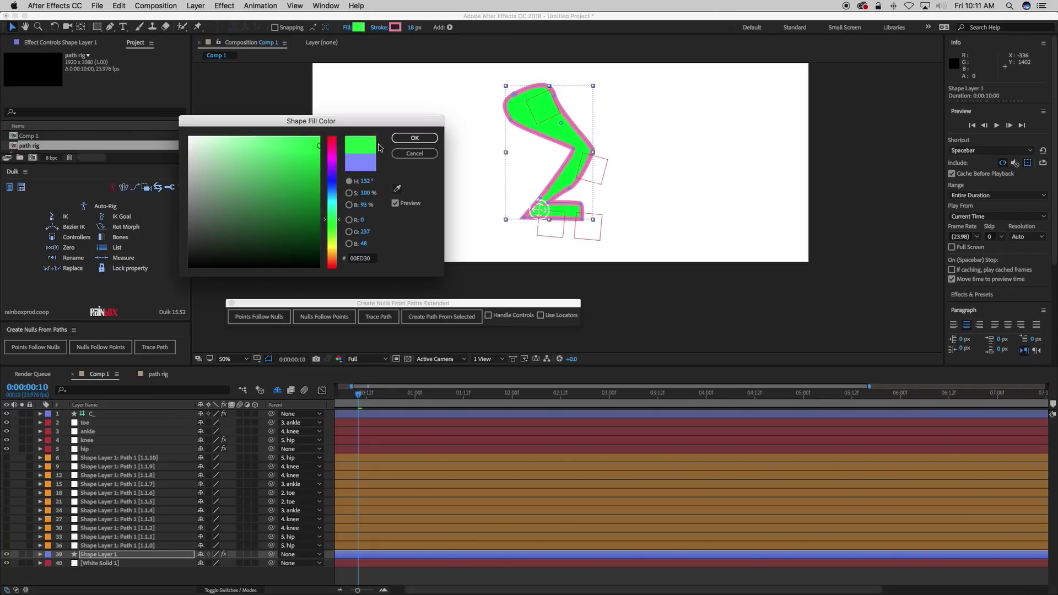
click(414, 138)
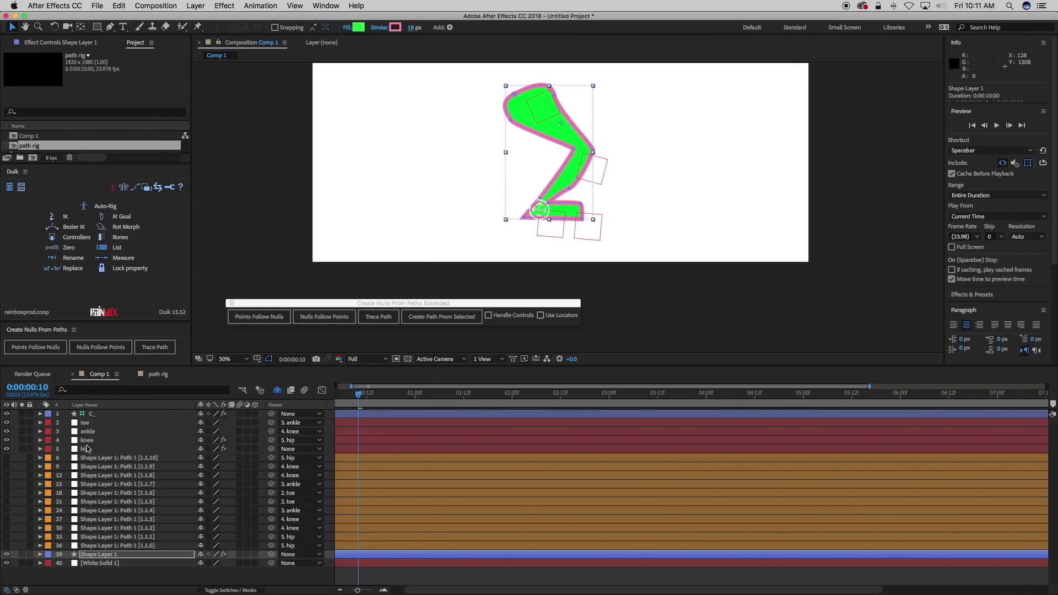
Switch to the path rig comp and reposition the floating script panel.
click(158, 375)
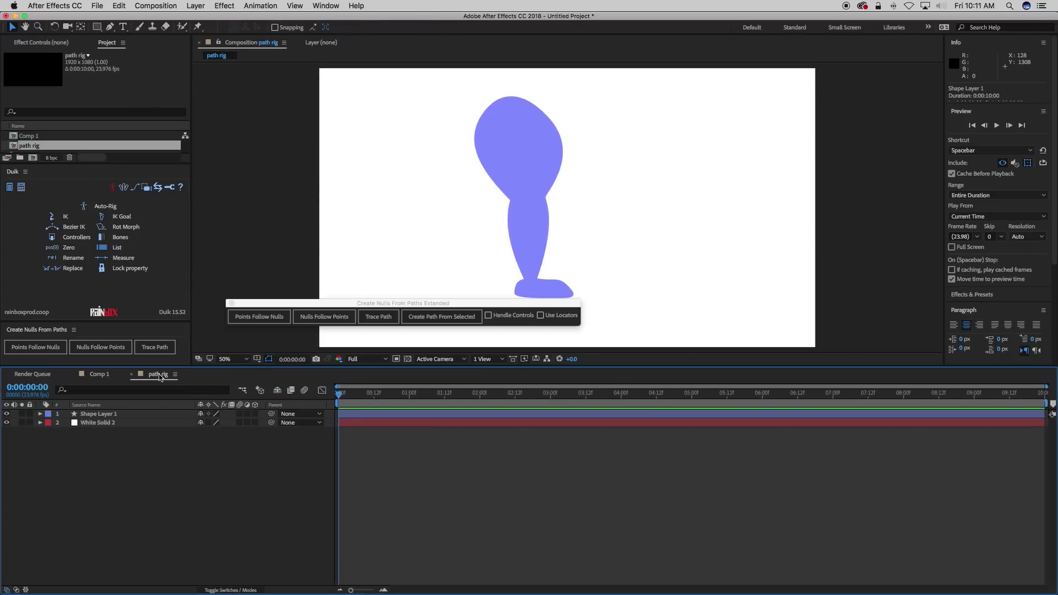
click(385, 305)
drag(386, 307, 249, 481)
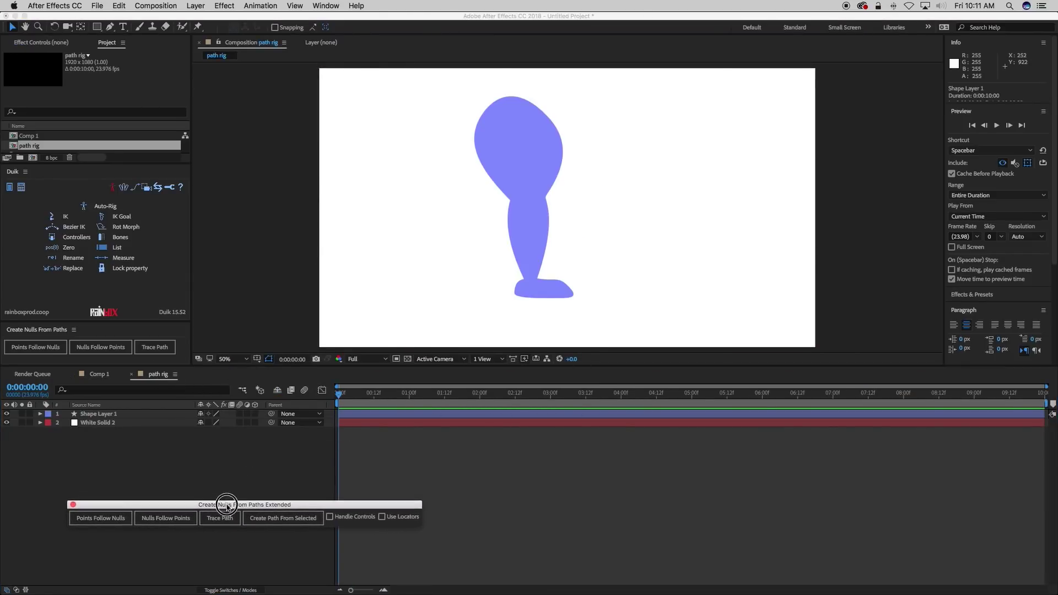
drag(227, 505, 224, 505)
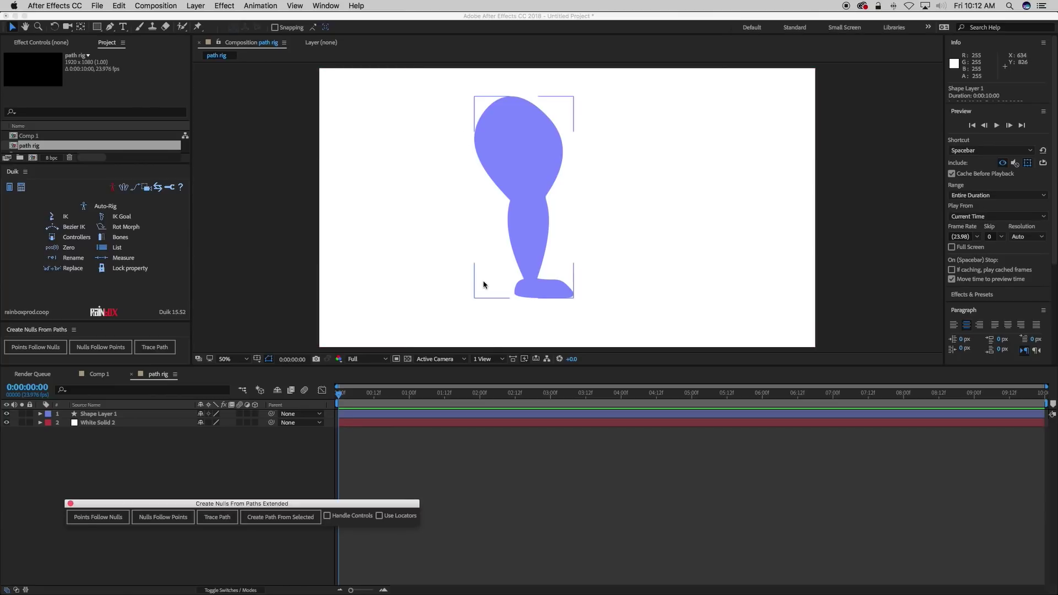
drag(319, 505, 329, 478)
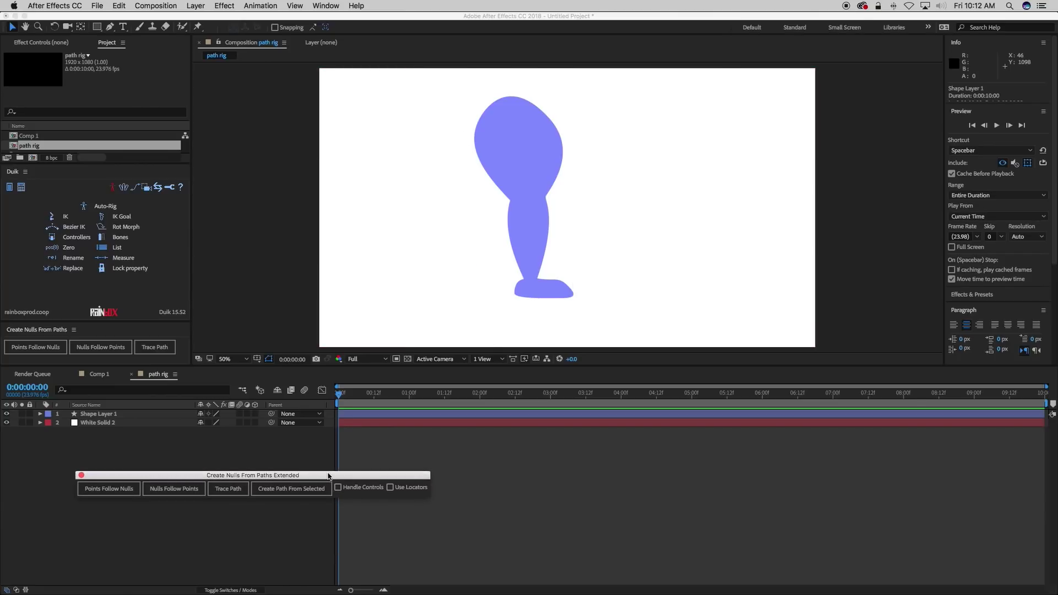
Expand Shape Layer 1 down to Shape 1 > Path 1 and select its Path property.
click(533, 215)
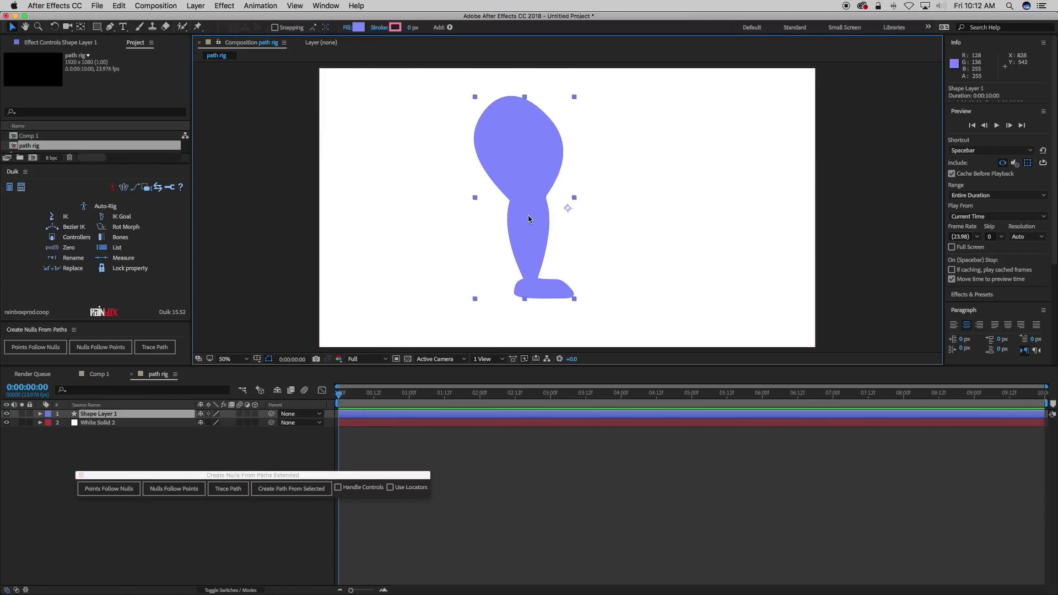
click(40, 414)
click(49, 423)
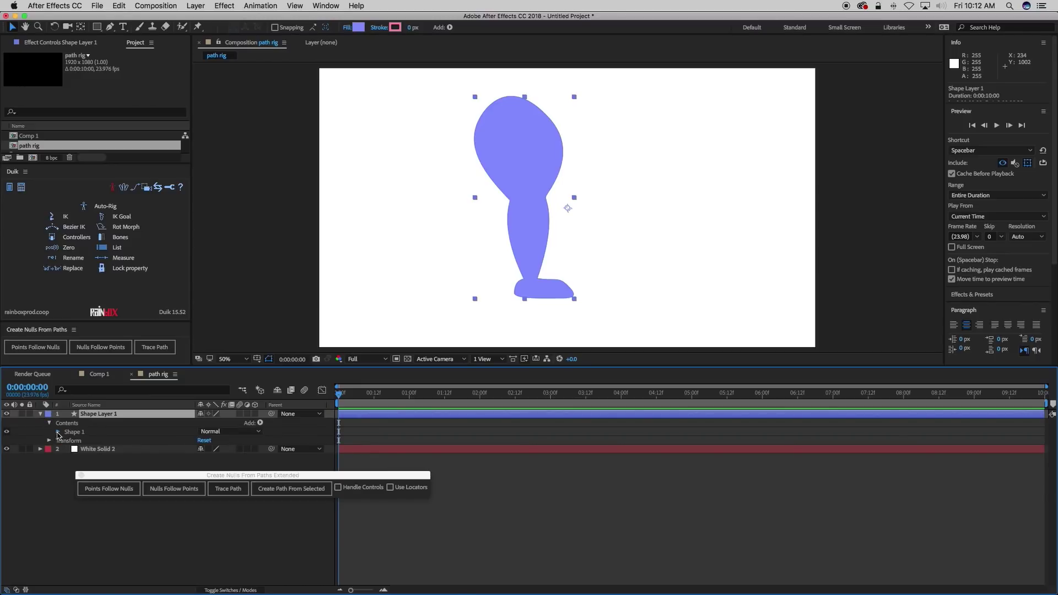
click(58, 432)
click(87, 441)
click(66, 441)
click(99, 450)
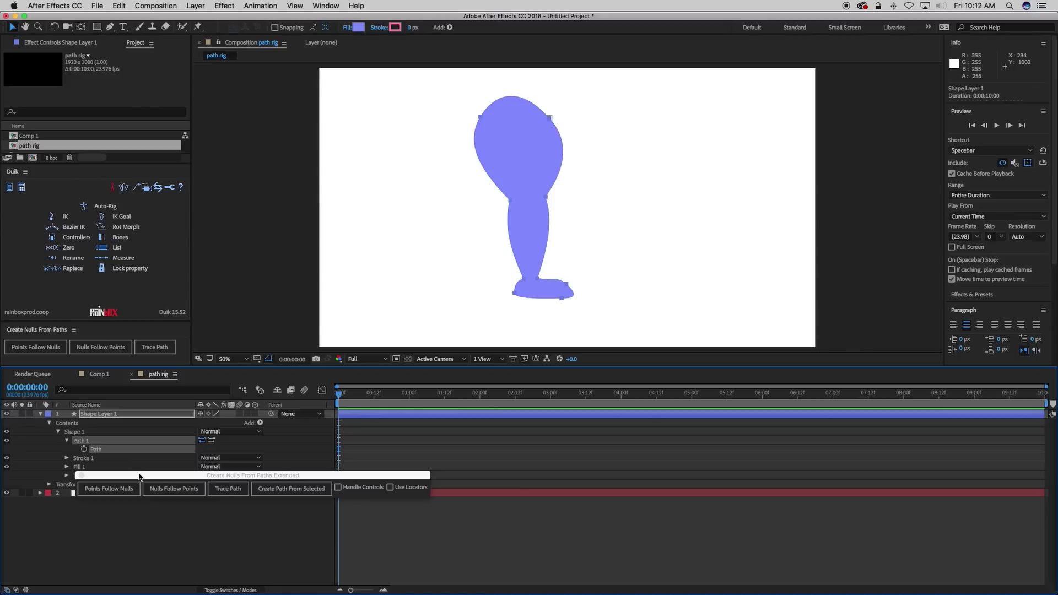
drag(140, 477, 278, 321)
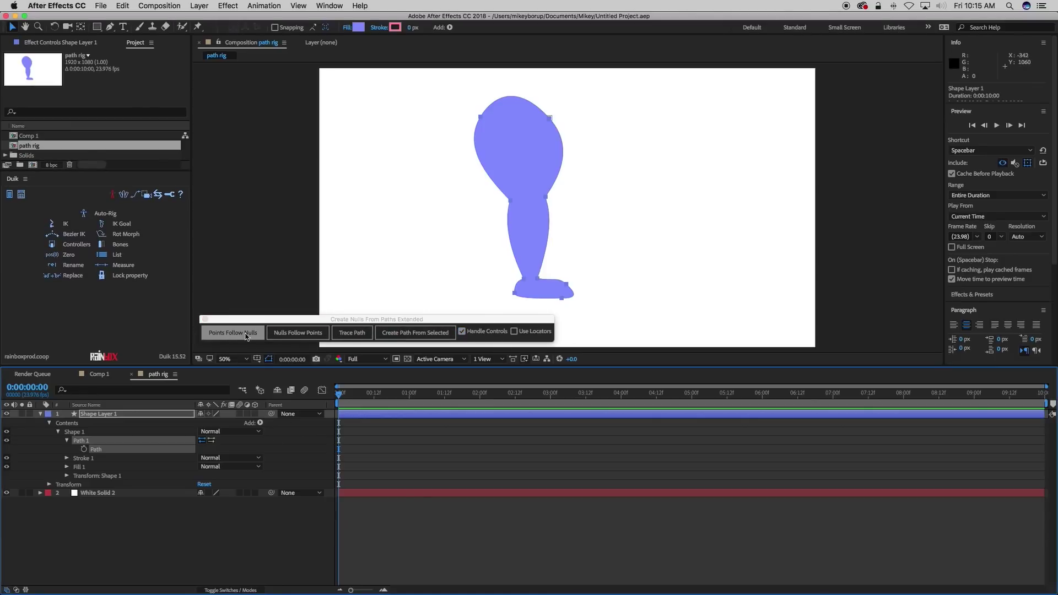
Run Points Follow Nulls on the selected path, then close the script panel.
click(463, 333)
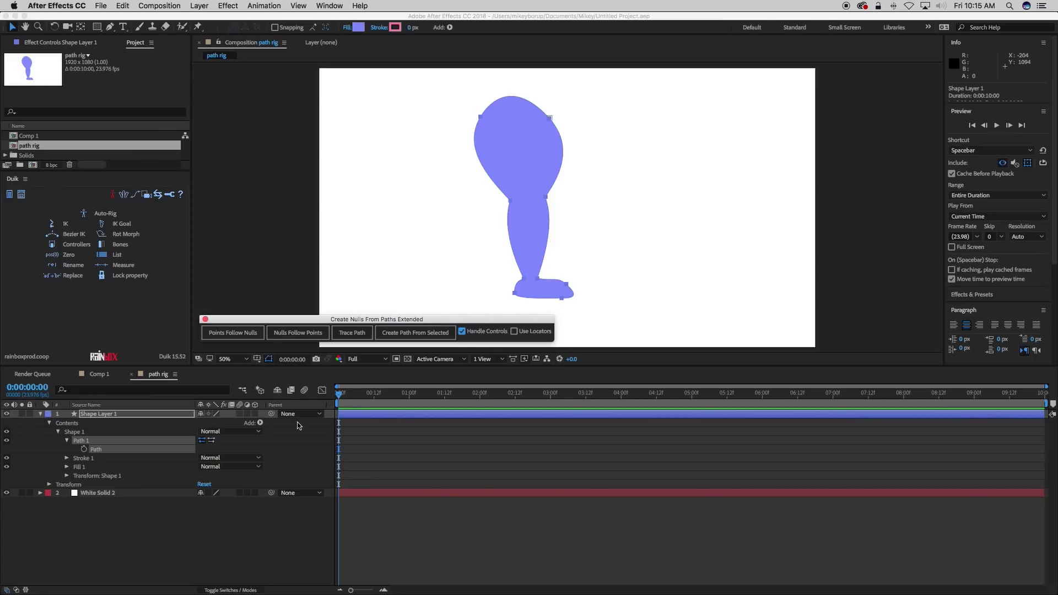
click(236, 337)
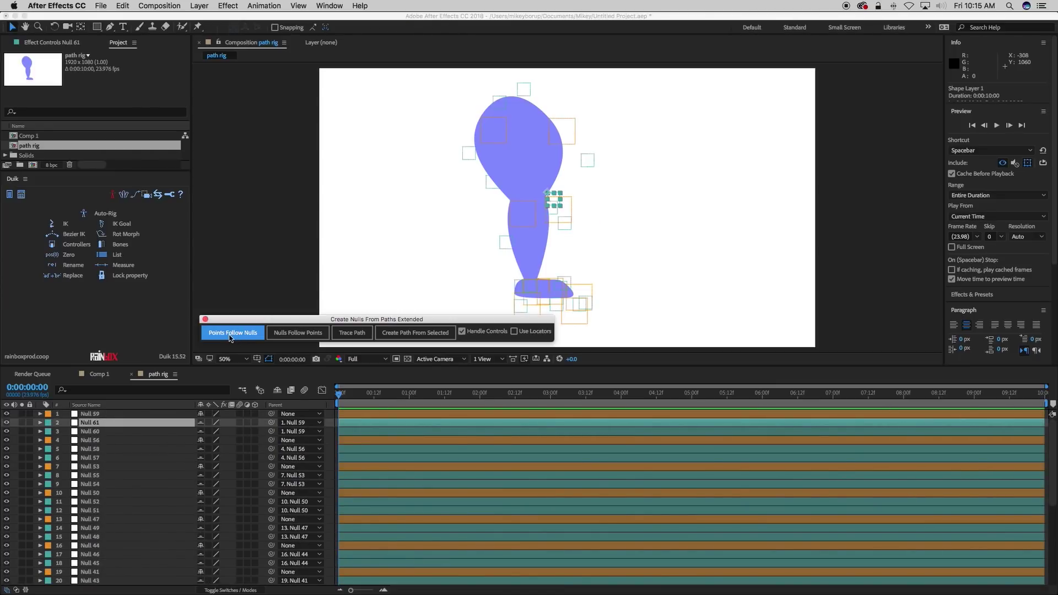
click(205, 319)
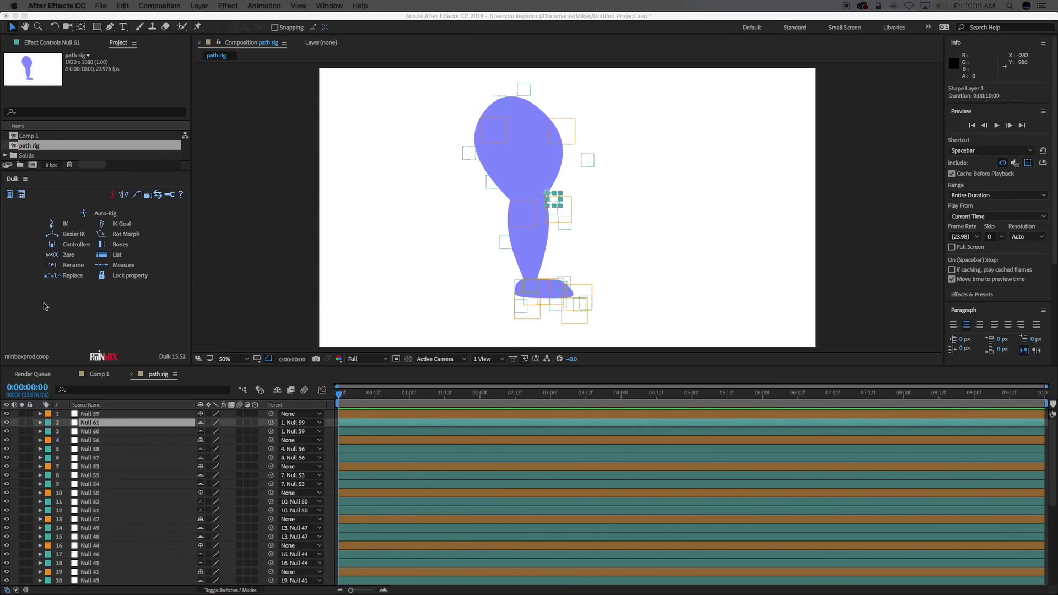
Enlarge the timeline and scroll through the new Null 35–61 layers.
click(198, 367)
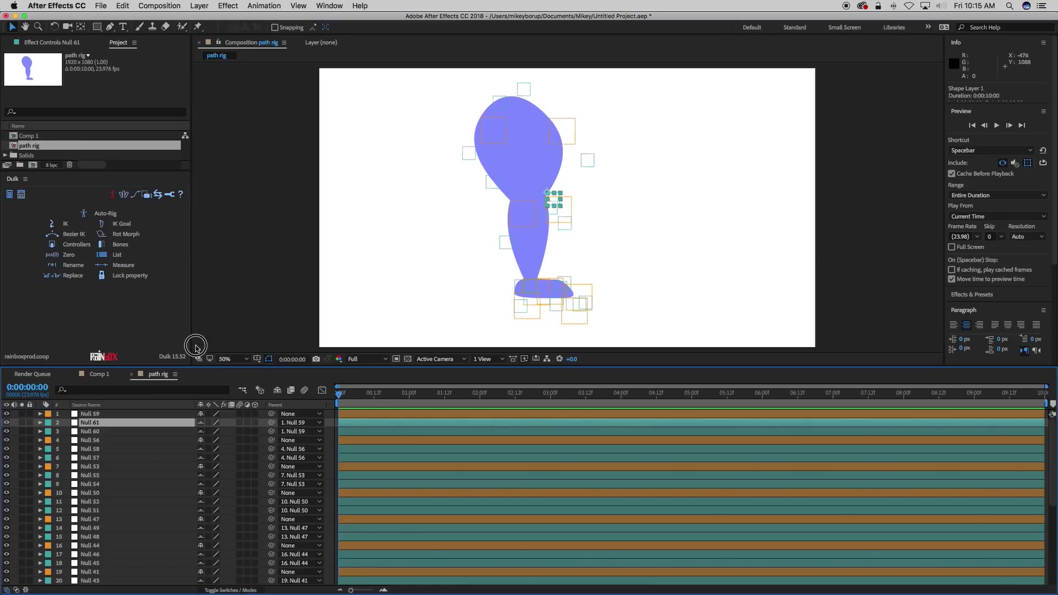
drag(187, 367, 185, 329)
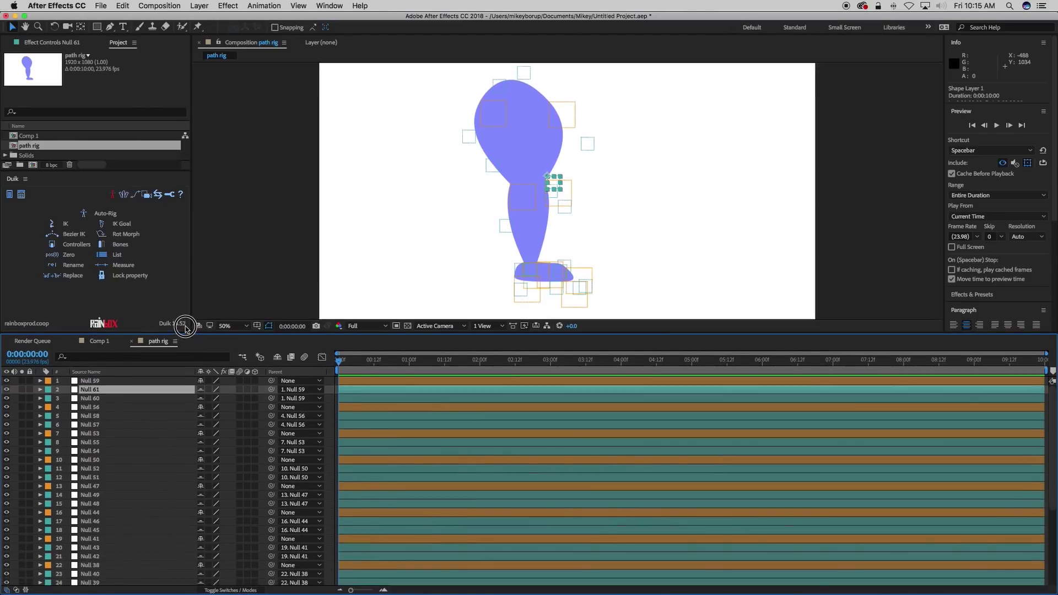
scroll(198, 428, down, 5)
scroll(139, 463, up, 6)
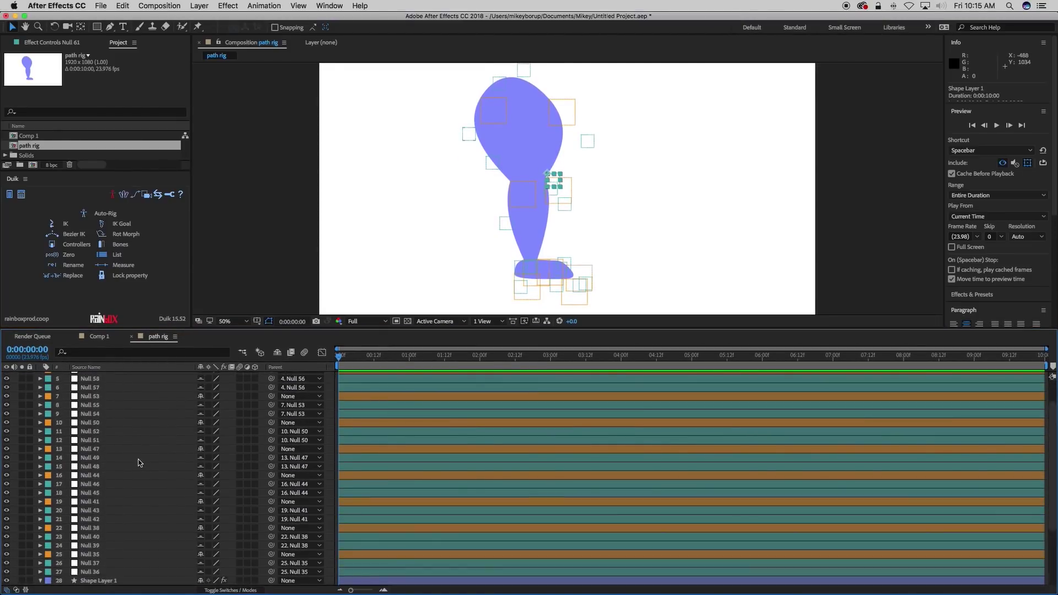
scroll(131, 430, down, 3)
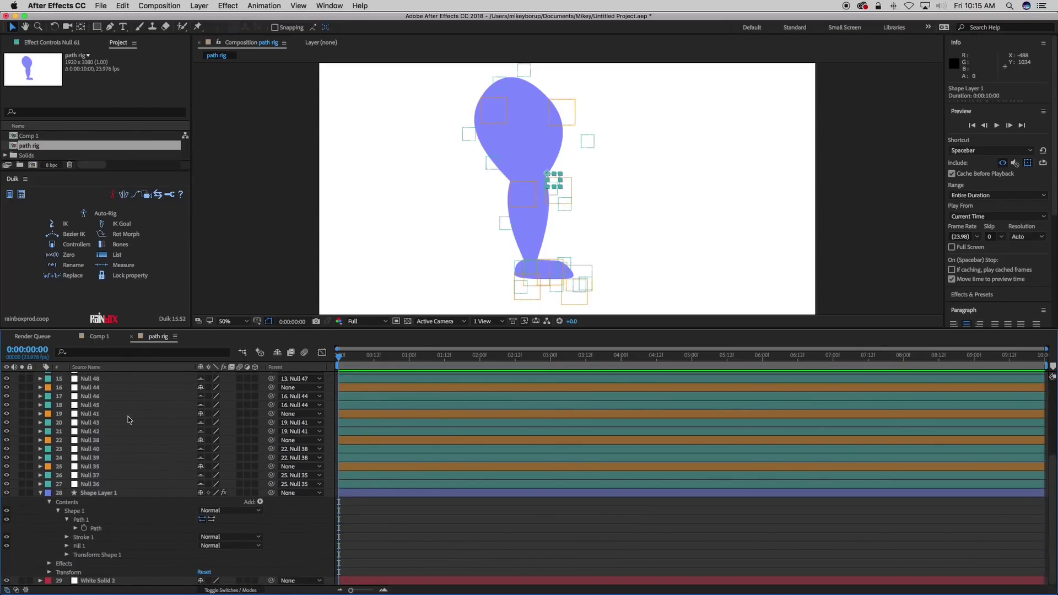
scroll(134, 434, up, 8)
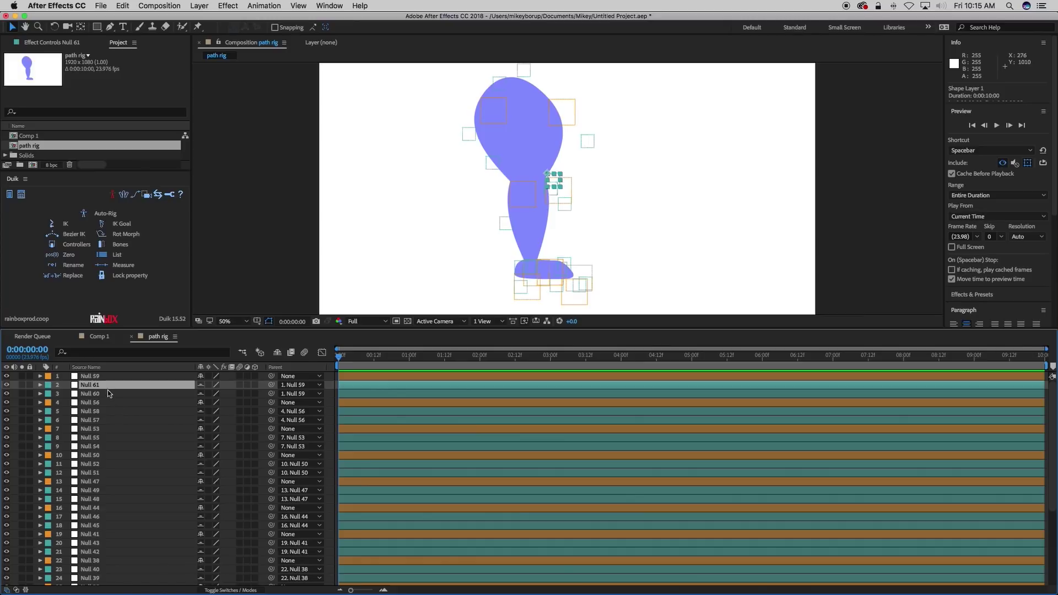
click(565, 176)
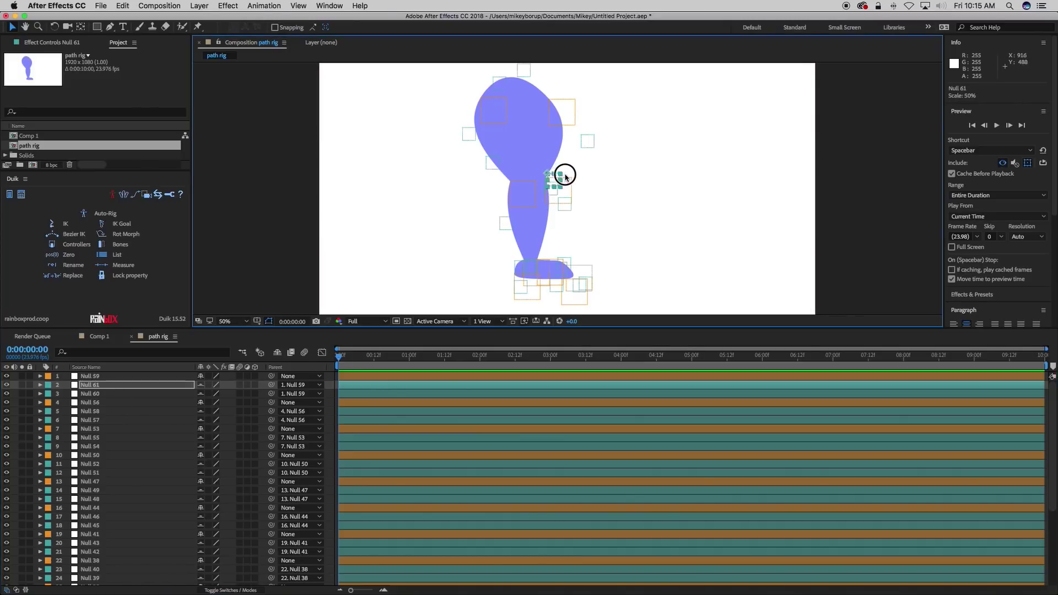
mouse_move(565, 175)
mouse_down()
mouse_move(581, 184)
mouse_move(562, 189)
mouse_move(573, 191)
mouse_up()
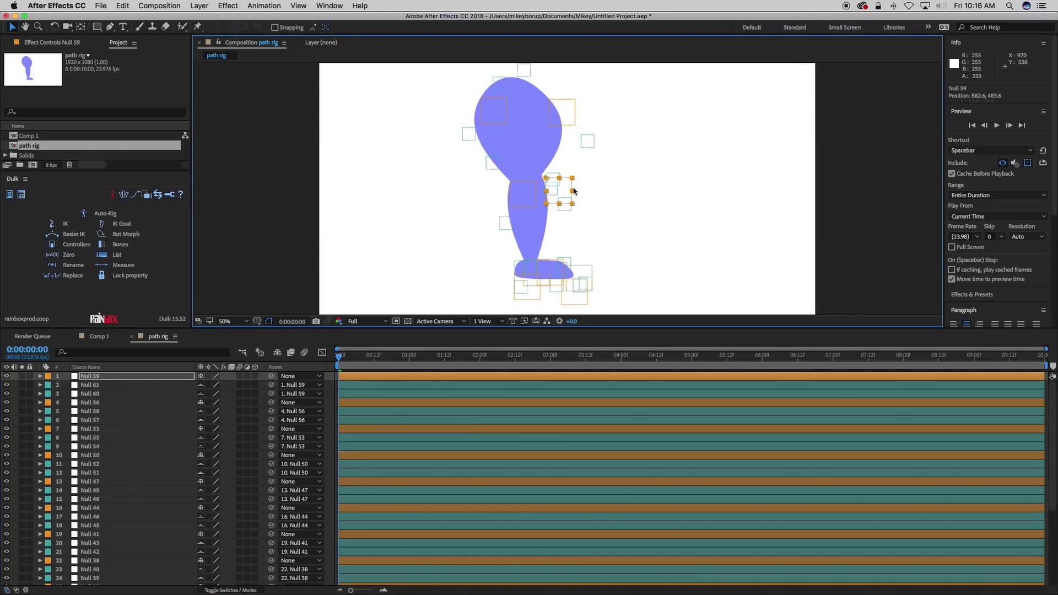
key(super+z)
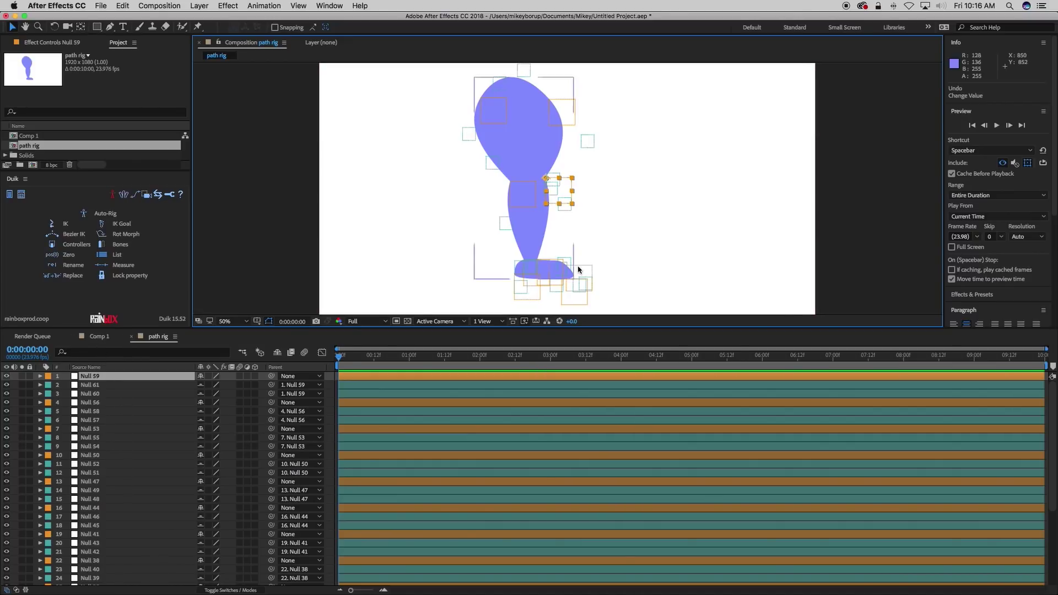
click(583, 148)
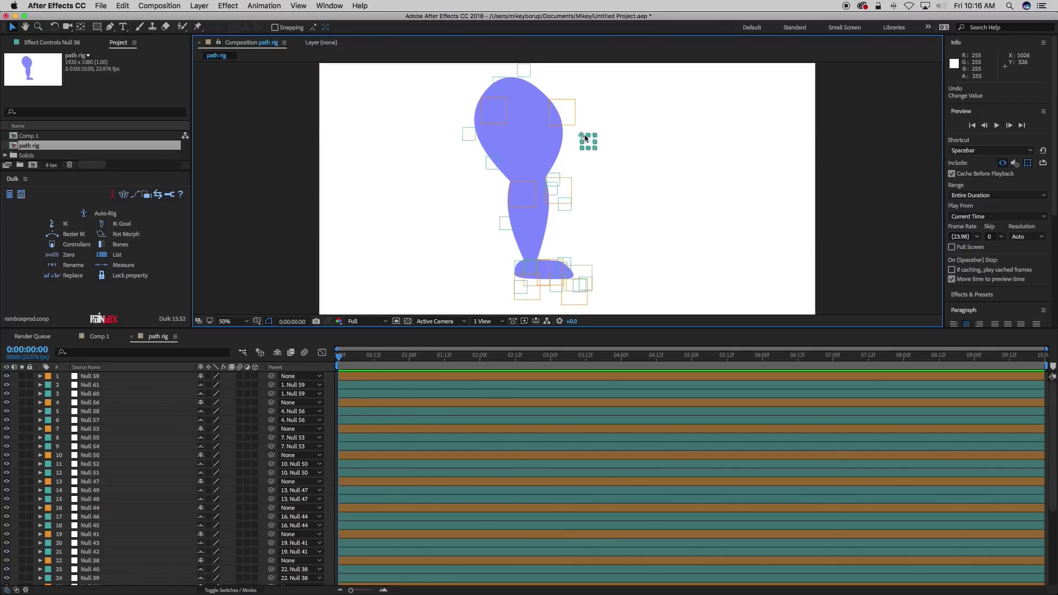
click(583, 145)
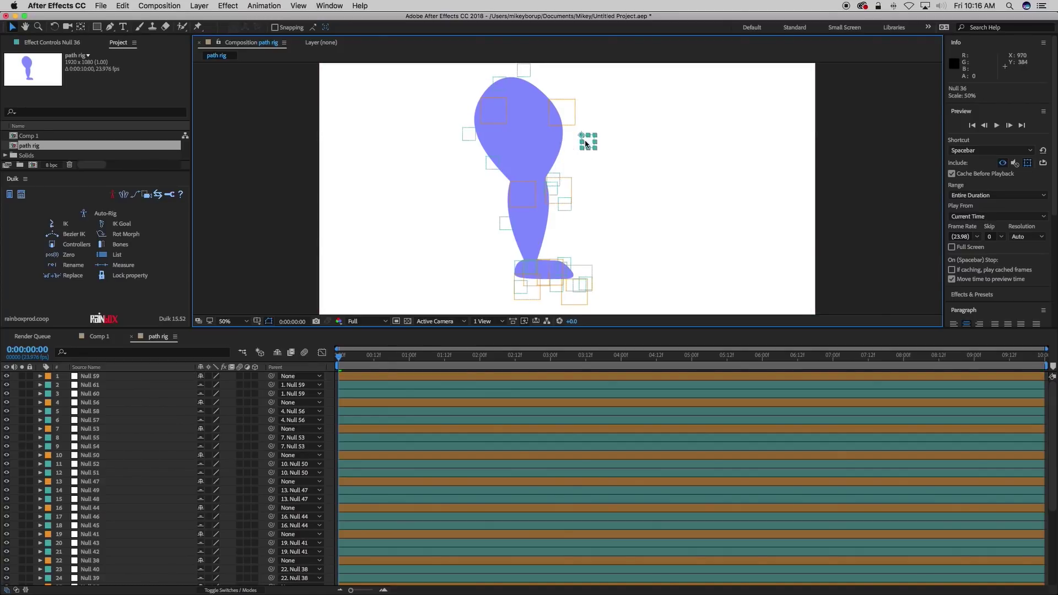
click(585, 137)
mouse_move(585, 139)
mouse_down()
mouse_move(597, 136)
mouse_move(573, 128)
mouse_move(576, 138)
mouse_up()
key(super+z)
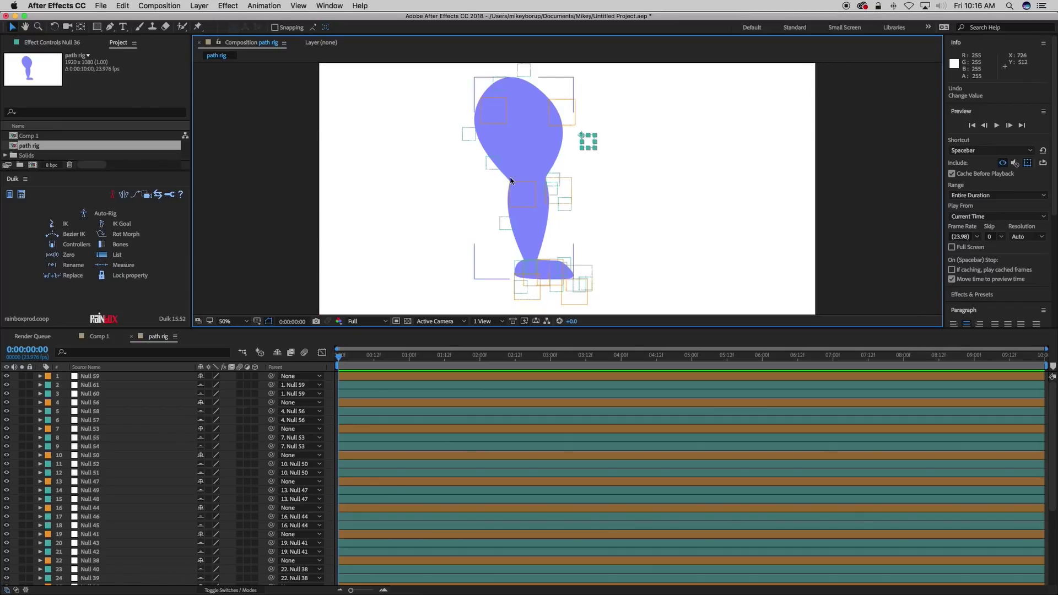
click(548, 111)
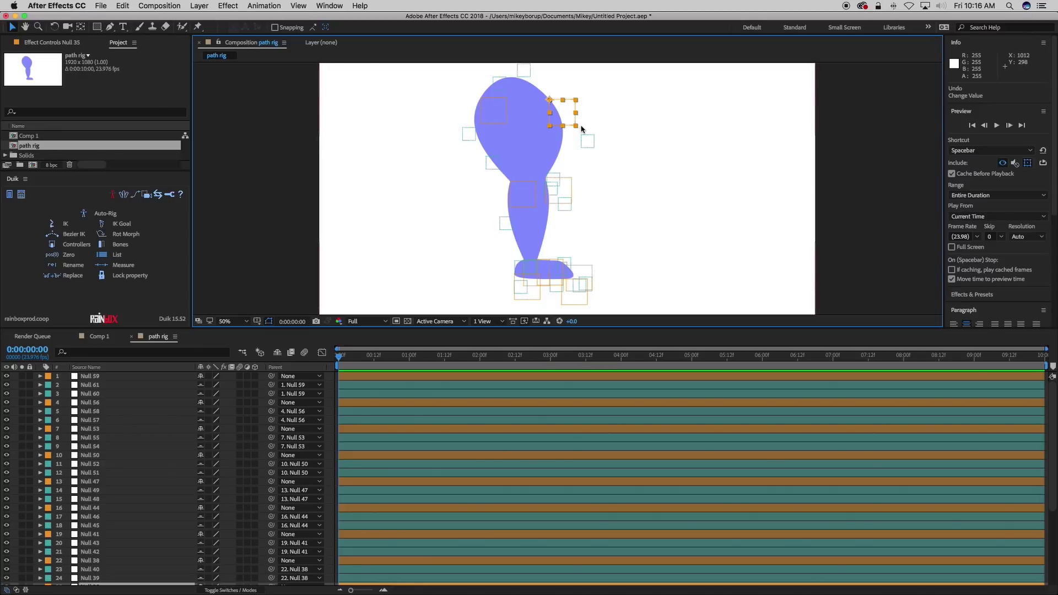
key(r)
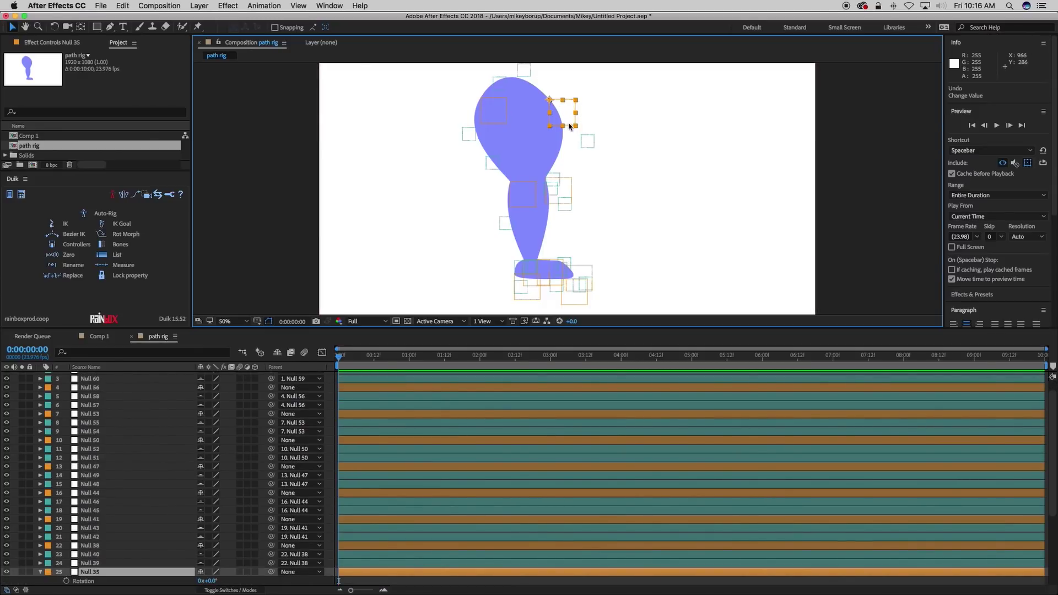
key(w)
mouse_move(572, 125)
mouse_down()
mouse_move(578, 113)
mouse_move(557, 130)
mouse_move(550, 123)
mouse_move(567, 118)
mouse_up()
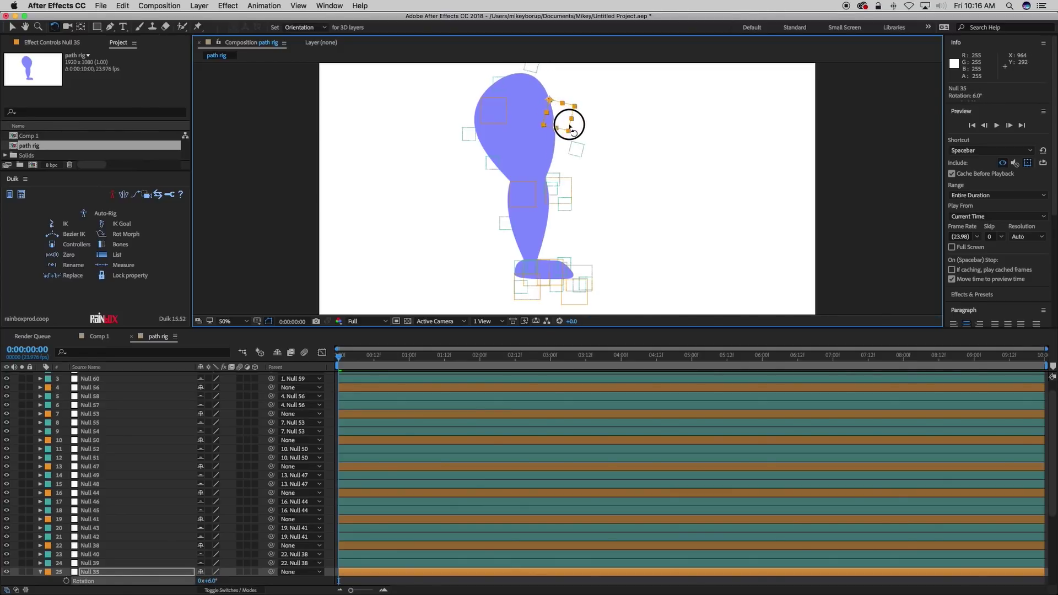
key(super+z)
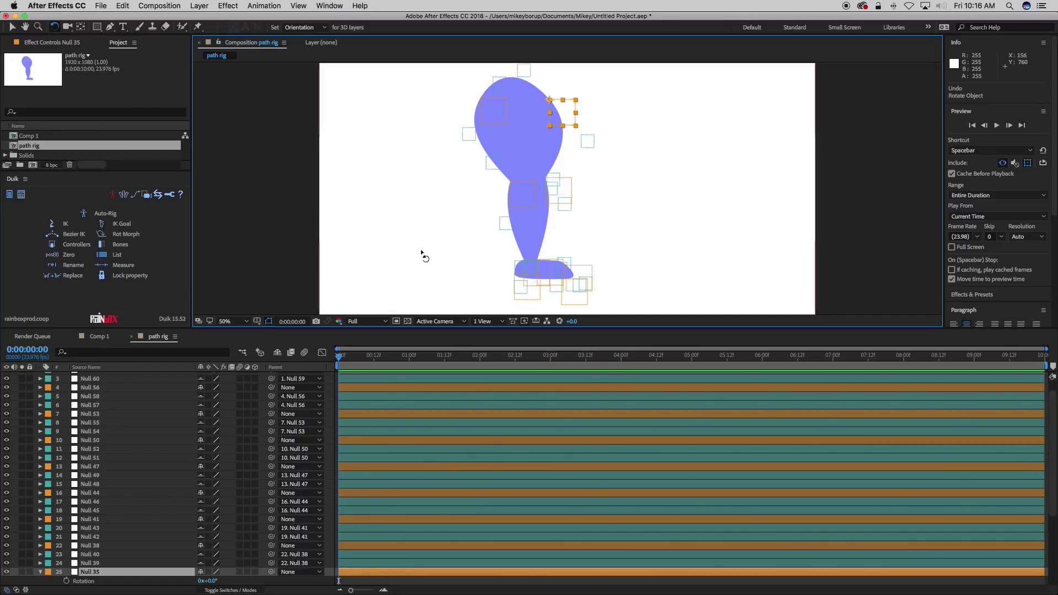
scroll(132, 392, up, 2)
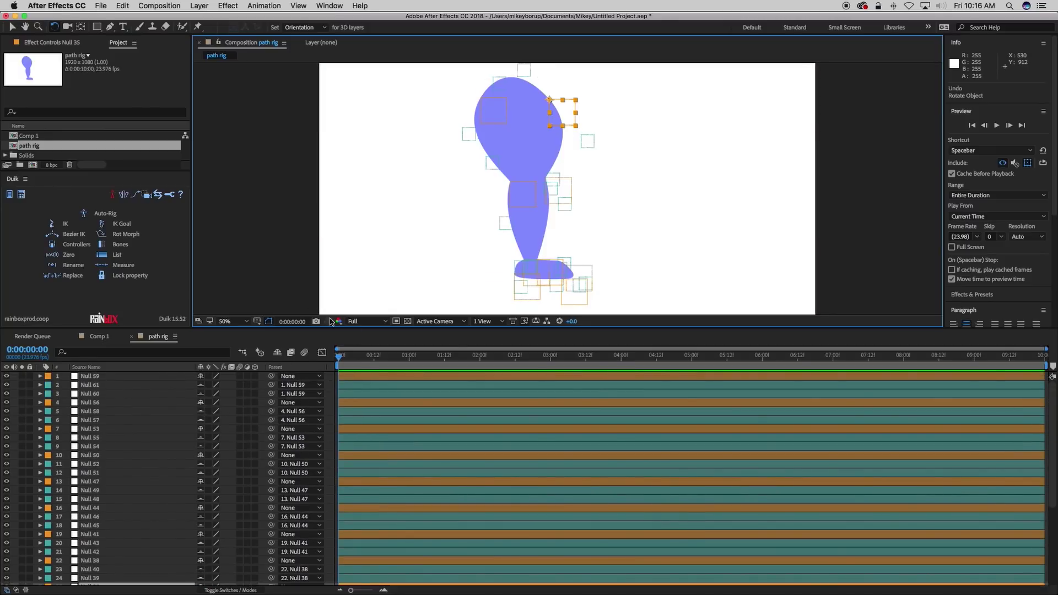
click(13, 26)
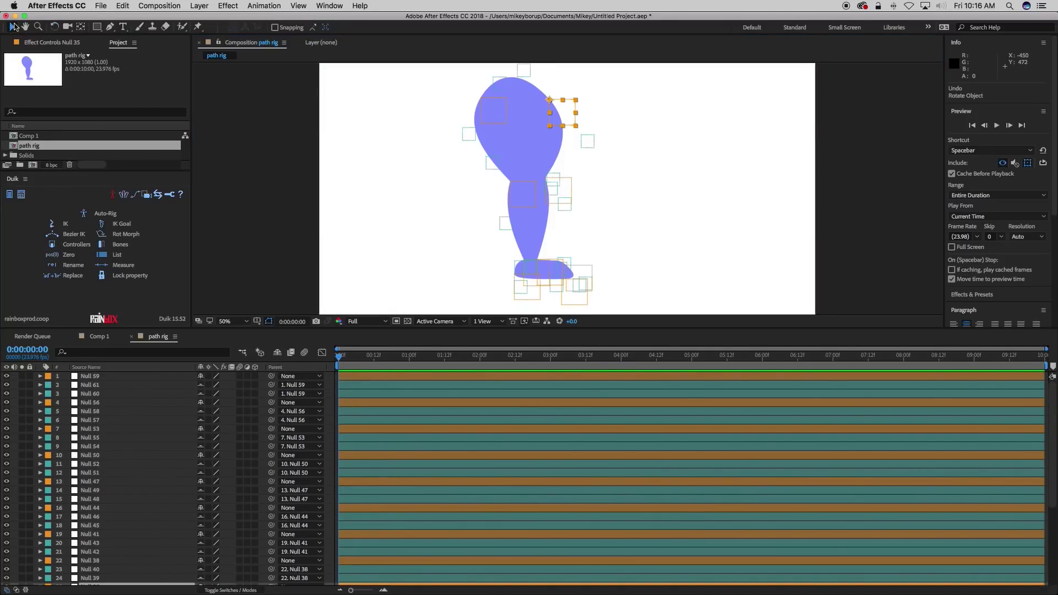
click(252, 154)
Add a new null object via Layer > New and place it on the shape's head.
click(199, 6)
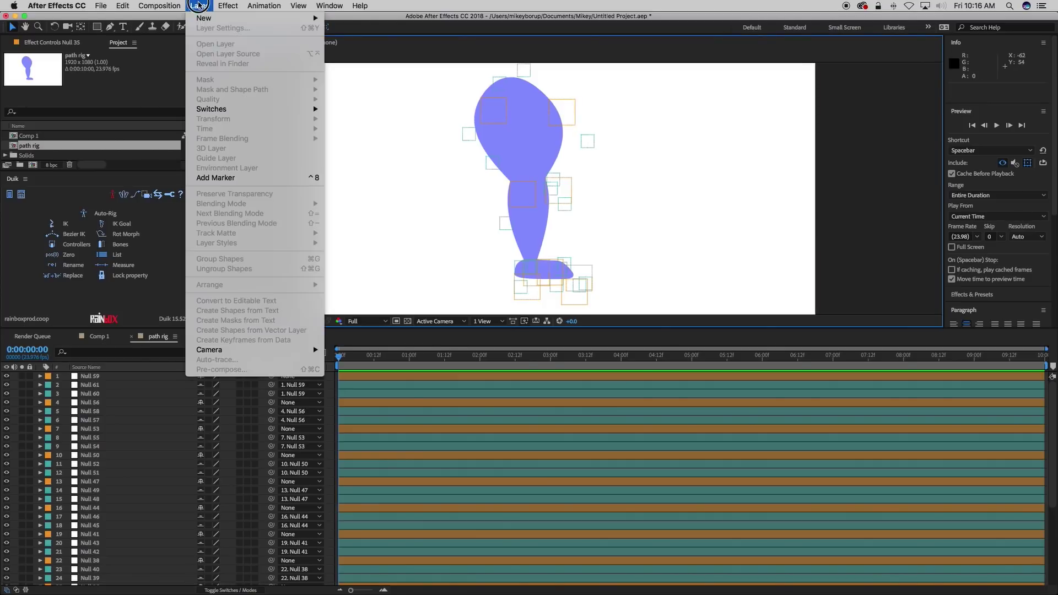
mouse_move(207, 22)
click(355, 60)
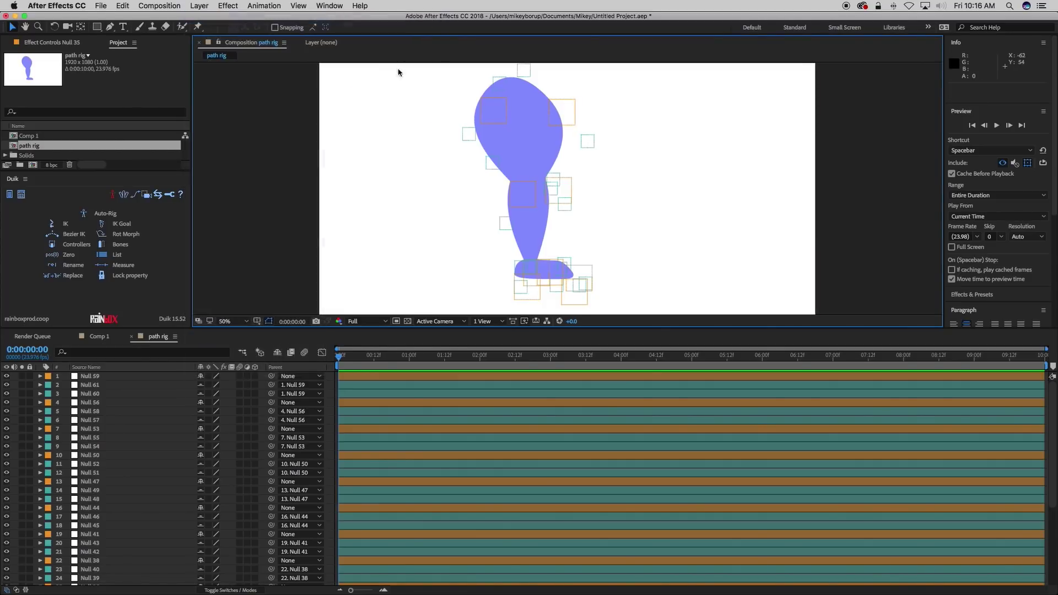
drag(593, 203, 556, 203)
Duplicate the null three times with Cmd+D, moving copies down toward the foot.
key(super+d)
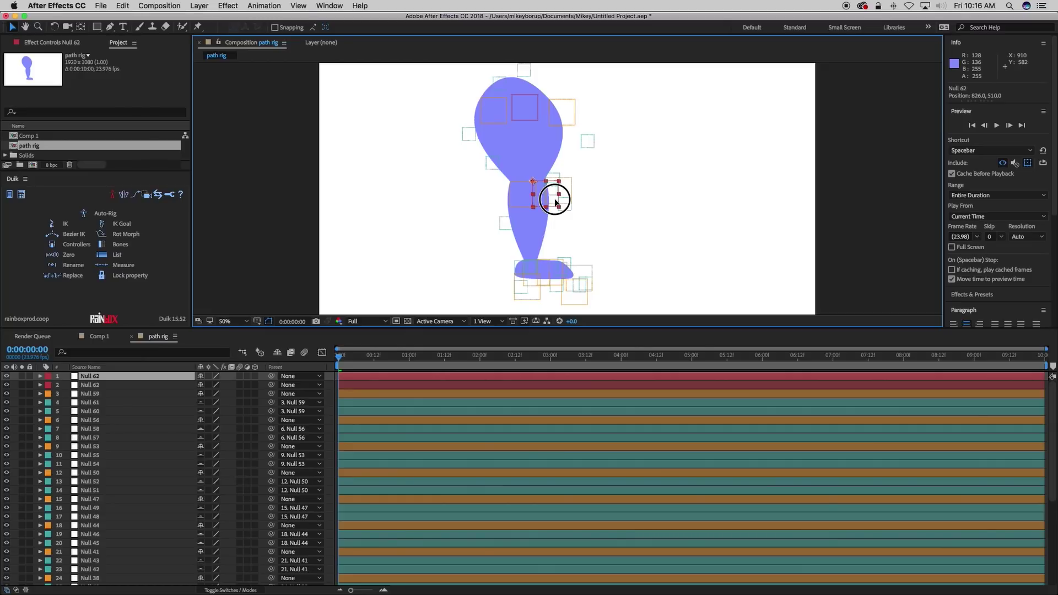
key(super+d)
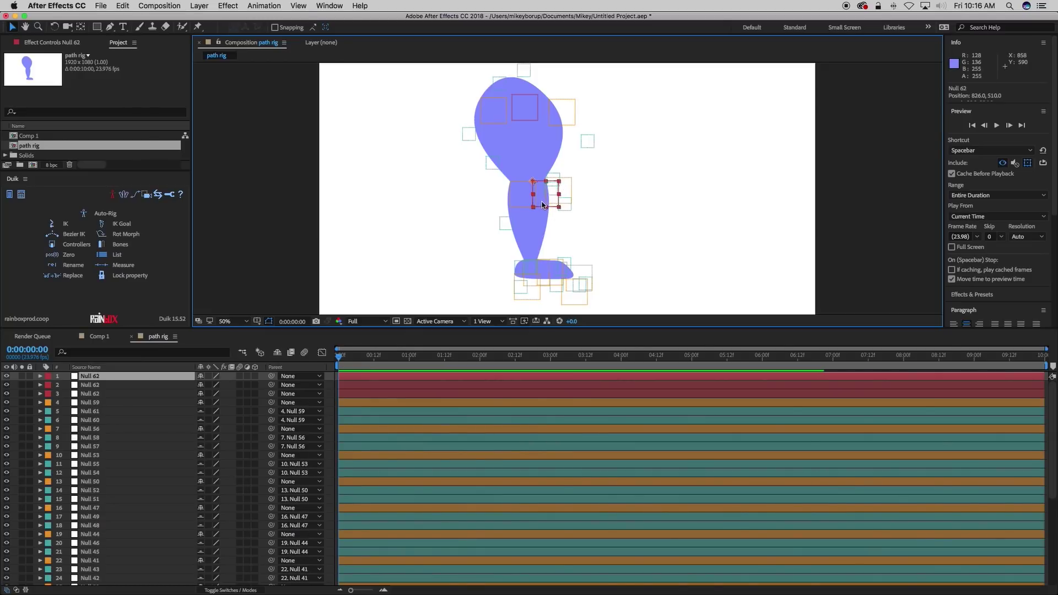
drag(542, 205, 573, 298)
key(Return)
key(Return)
key(super+d)
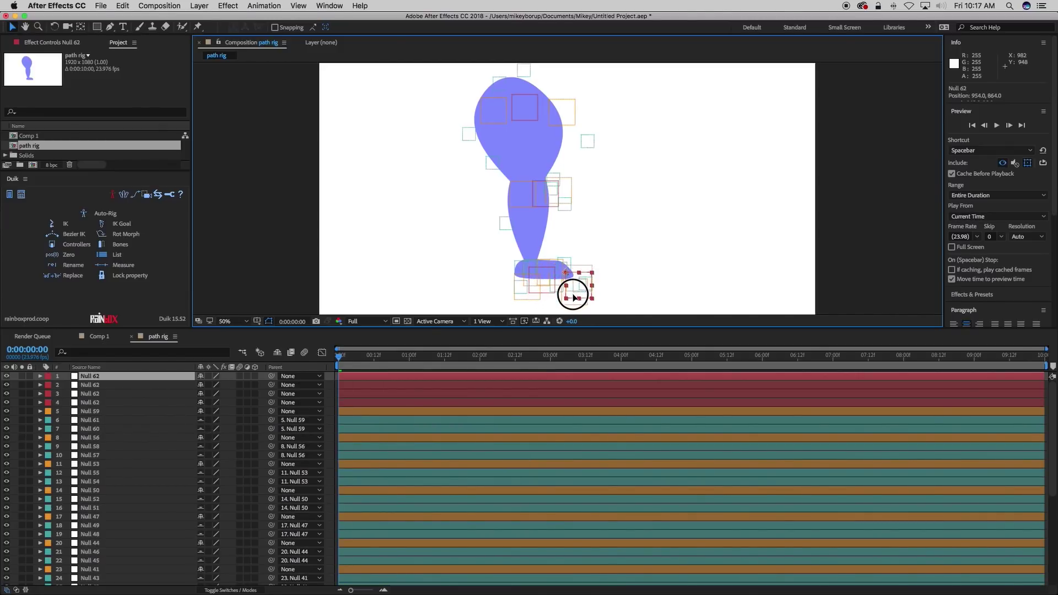
click(97, 383)
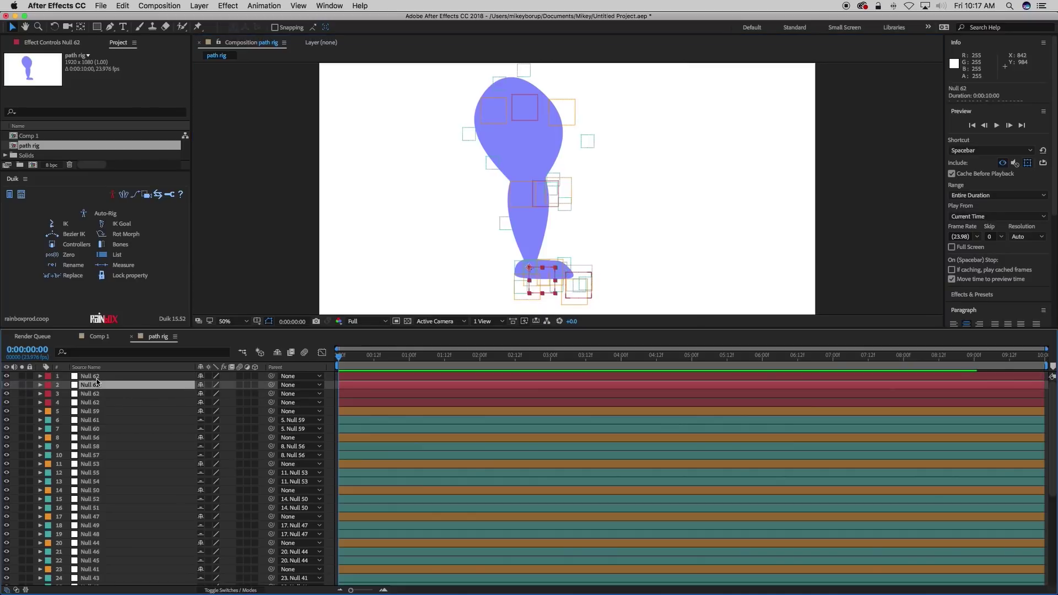
Rename the first two Null 62 layers to Toe and Ankle.
click(98, 379)
key(Return)
text(Toe)
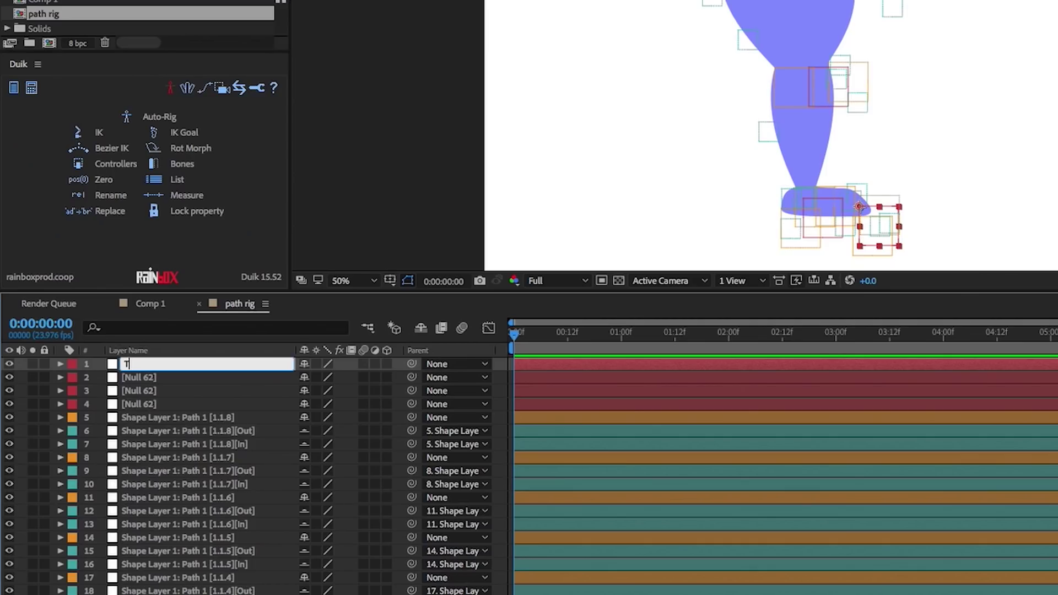
click(146, 377)
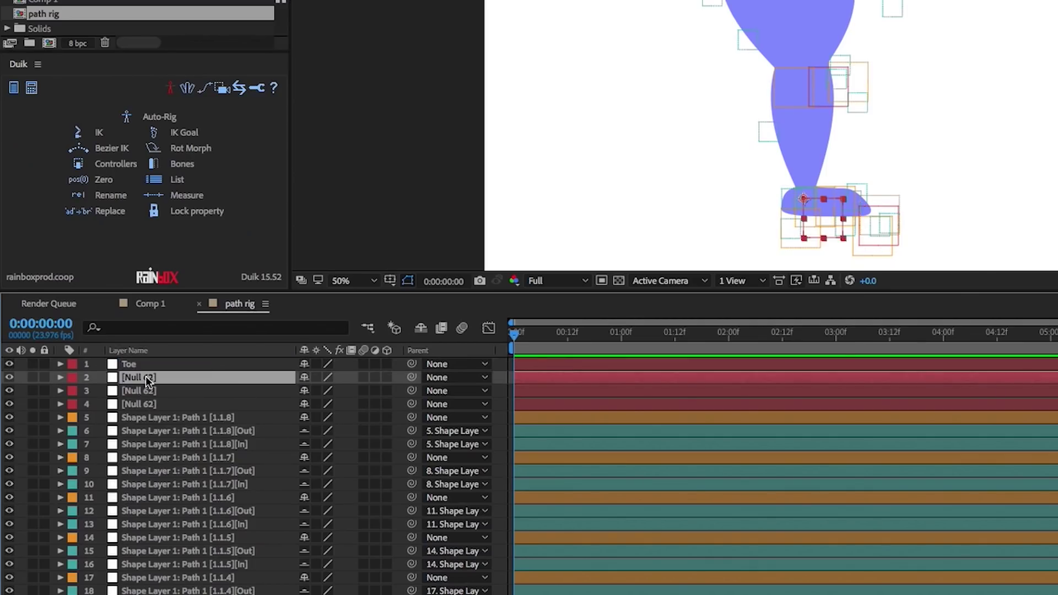
key(Return)
text(Ank)
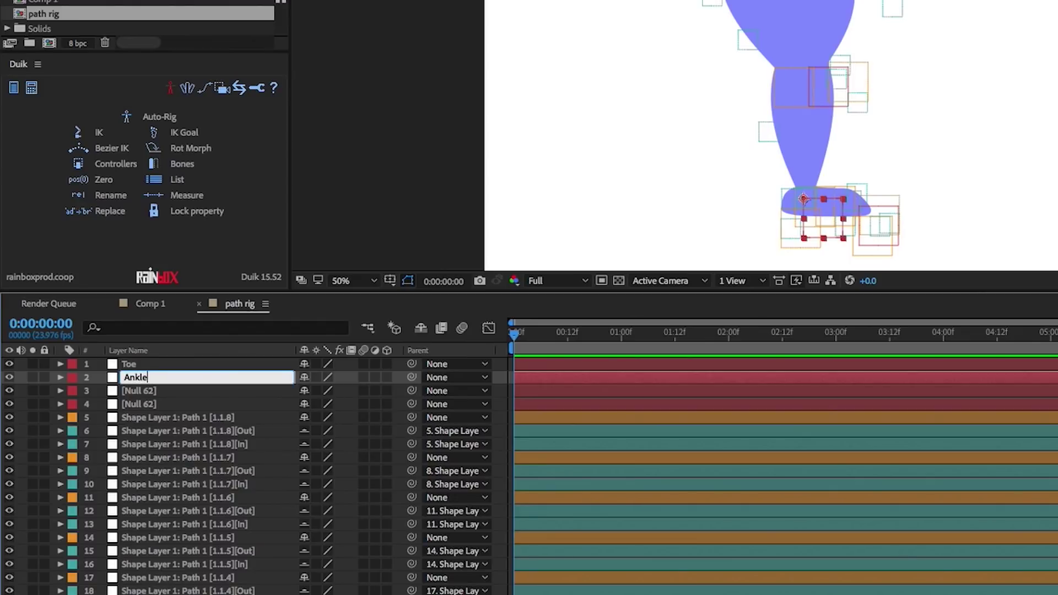
text(le)
click(147, 394)
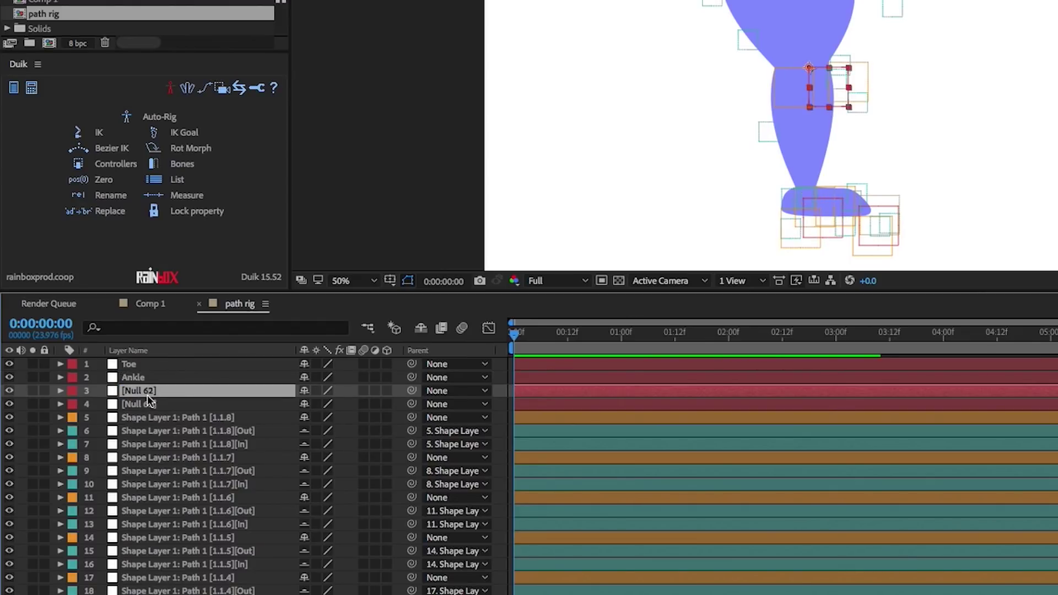
Rename the remaining nulls Knee and Toe, then zoom the viewer in and back to 50%.
key(Return)
text(Knee)
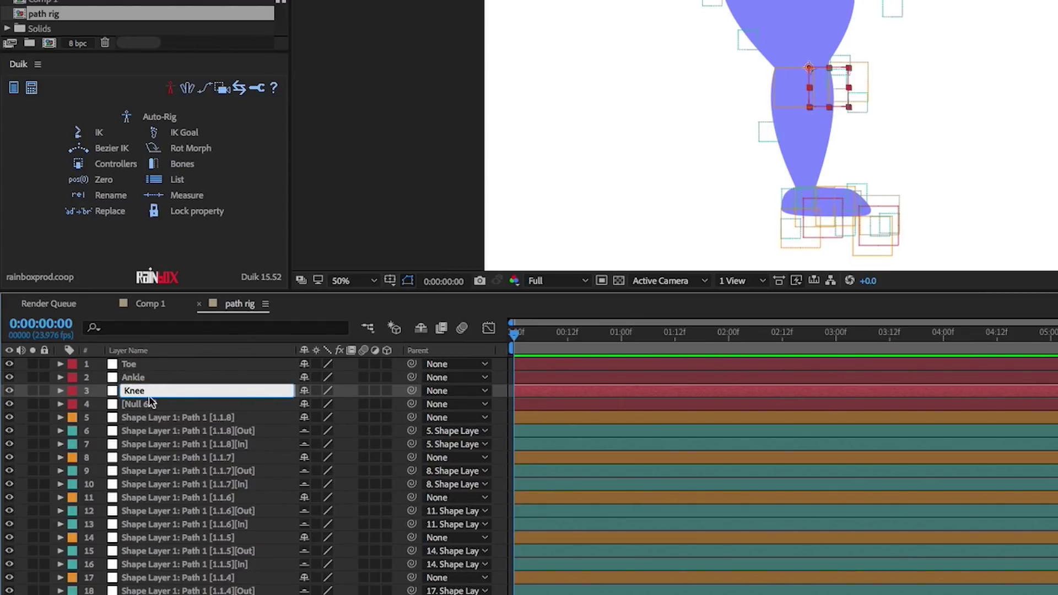
click(143, 401)
key(Return)
text(To)
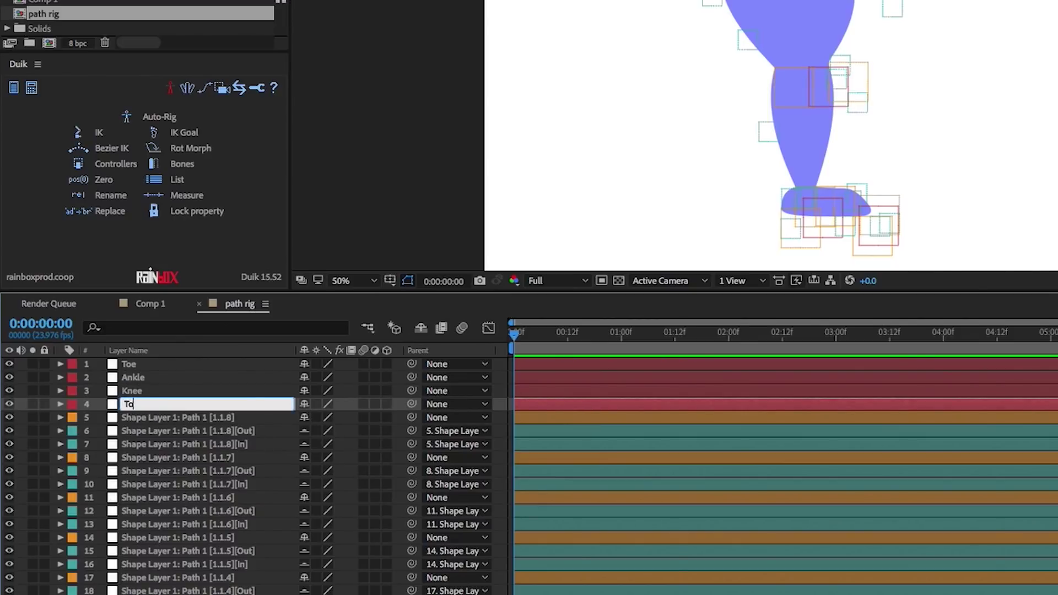
text(e)
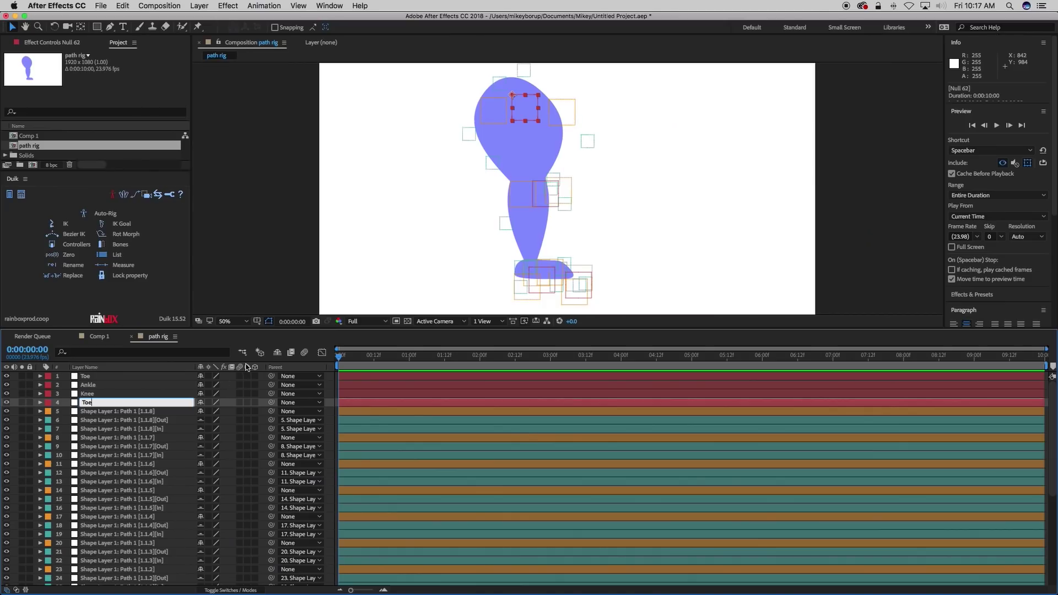
click(271, 287)
key(period)
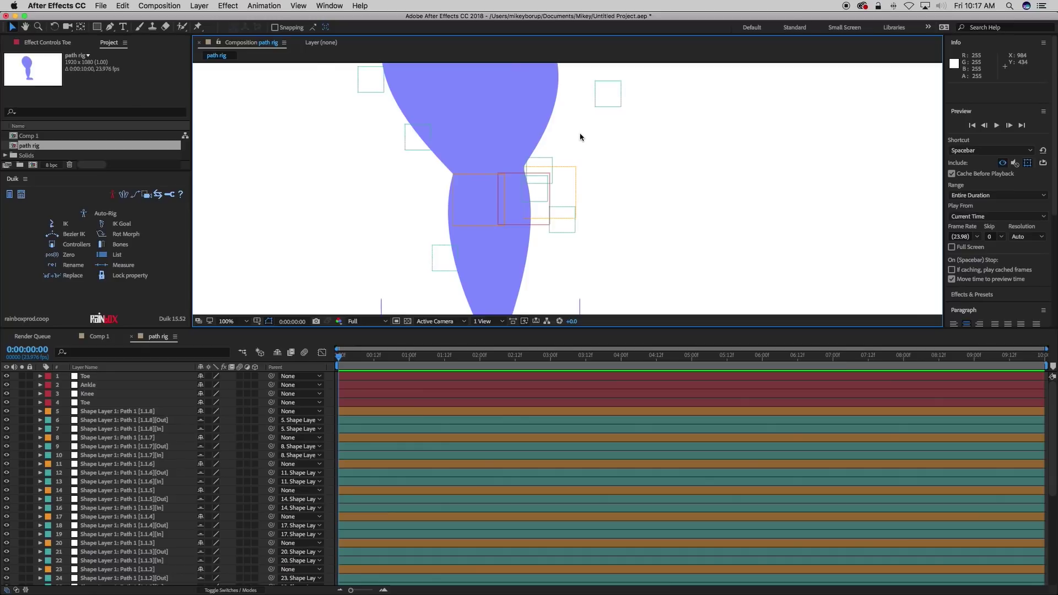
key(comma)
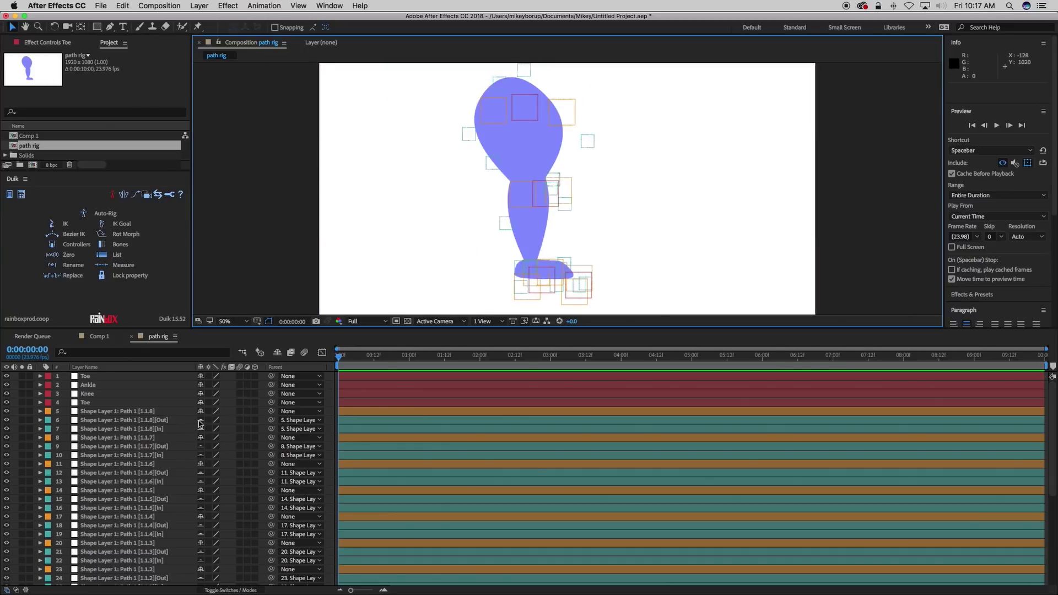
Hide the shy layers and select the path controller layers through 1.1.6.
click(277, 353)
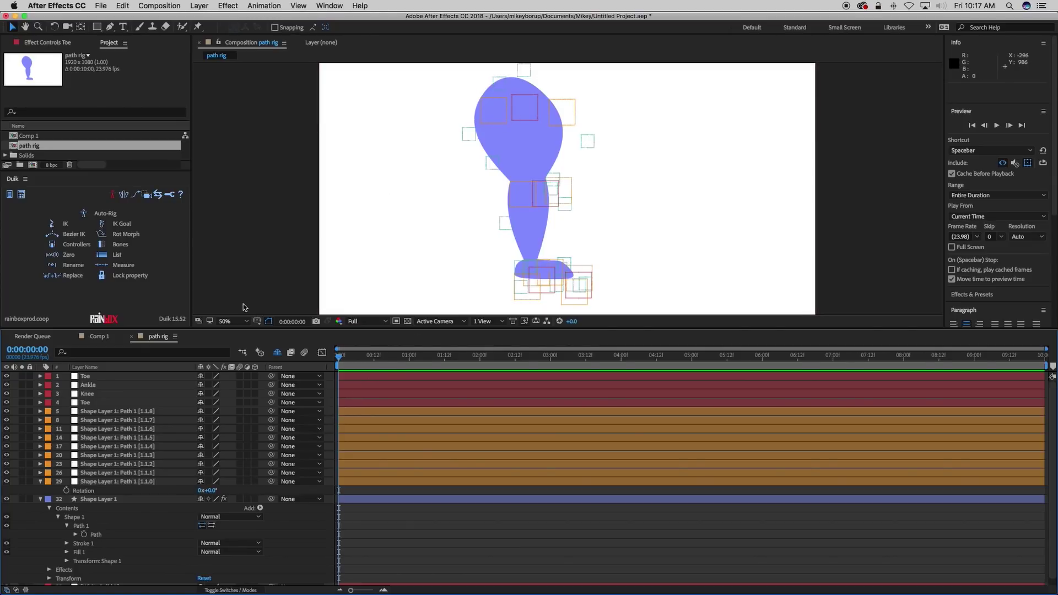
click(97, 411)
click(98, 420)
click(104, 429)
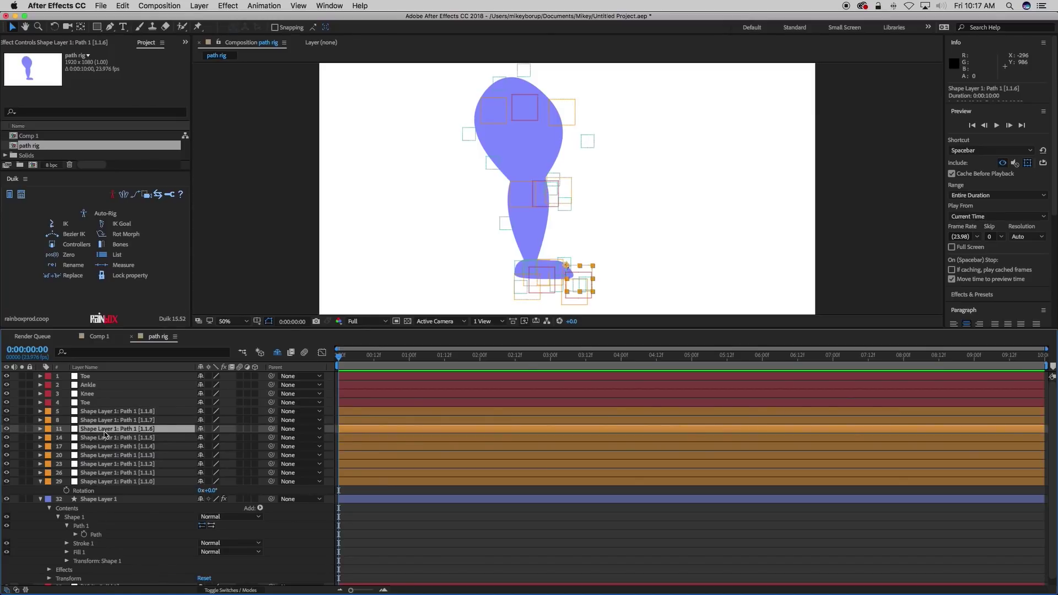
Parent the two top hip controllers to the fourth null layer.
click(574, 116)
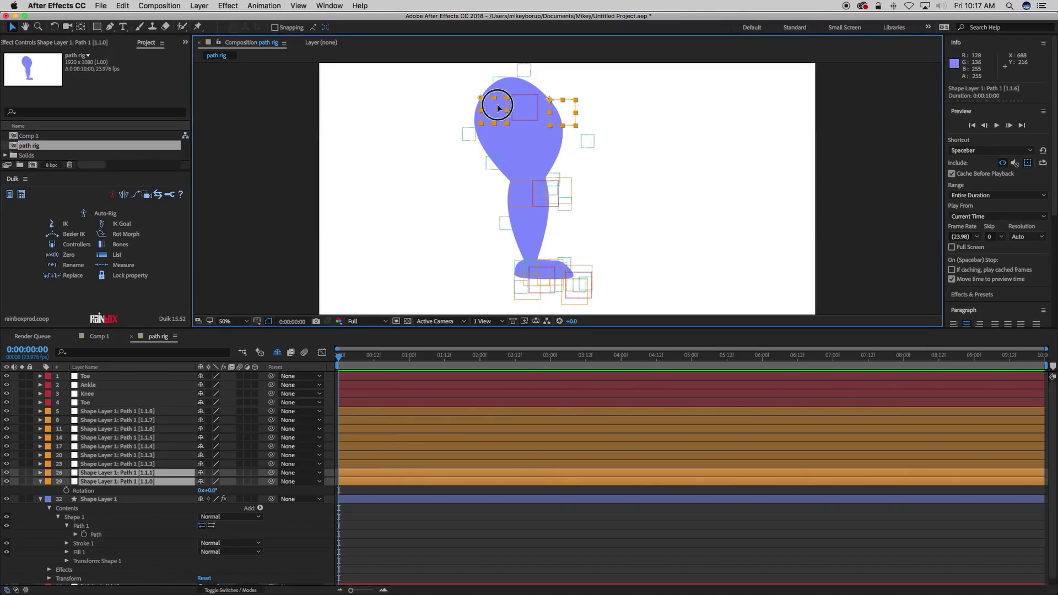
shift+click(498, 109)
drag(271, 480, 108, 406)
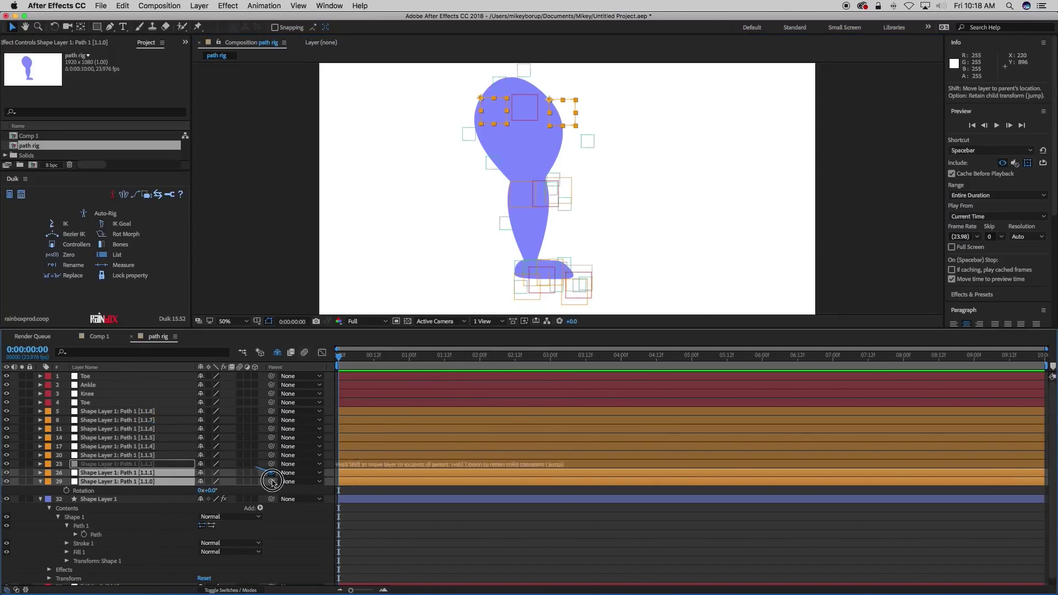
Rename the fourth null layer to HIP.
click(93, 403)
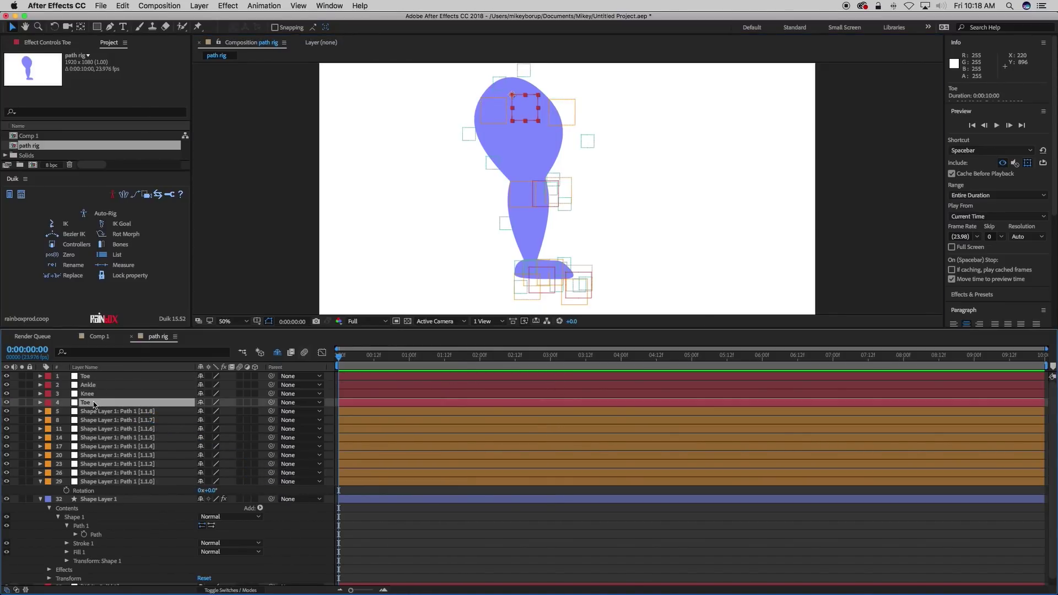
key(Return)
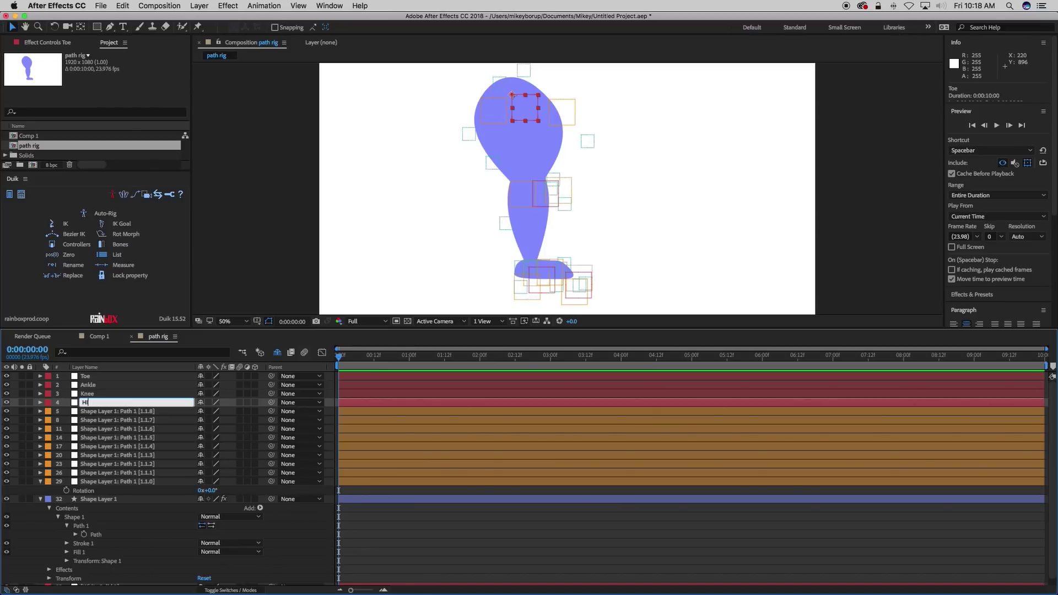
click(467, 544)
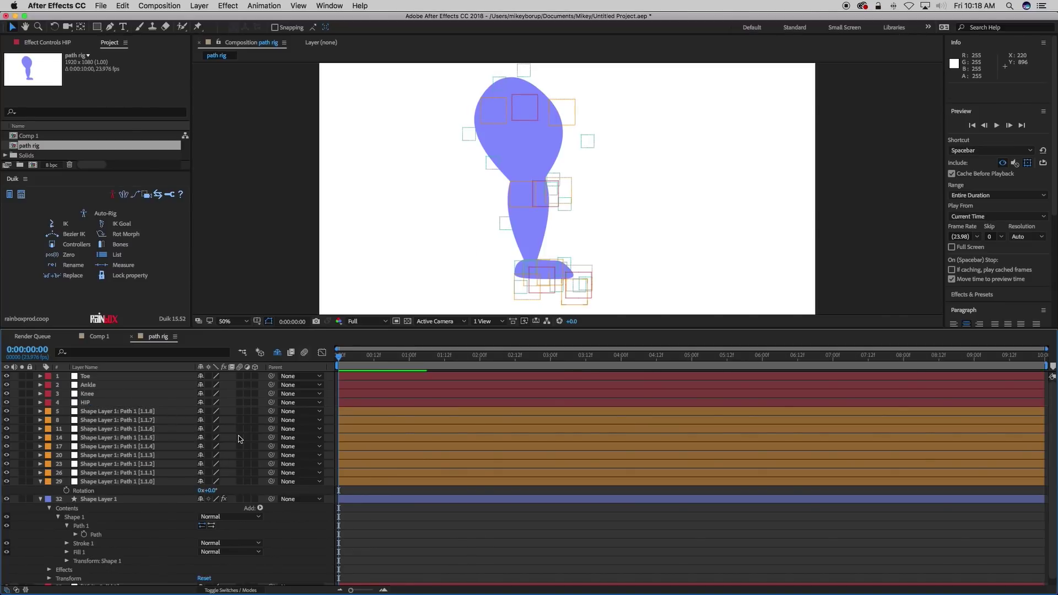
Parent path nulls 1.1.0 and 1.1.1 to HIP, and 1.1.2 and 1.1.8 to Knee.
click(572, 125)
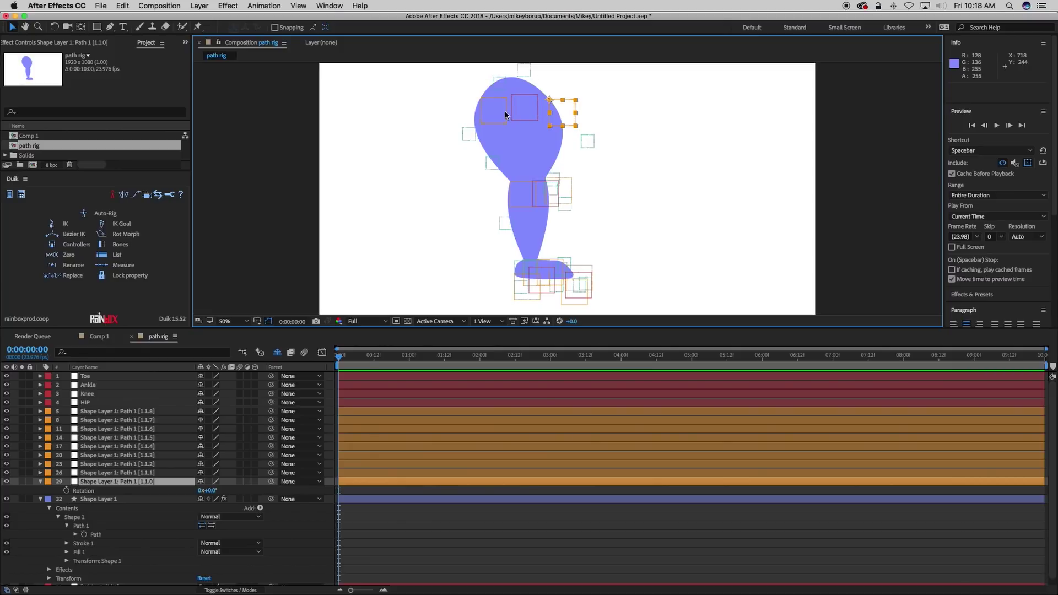
shift+click(505, 111)
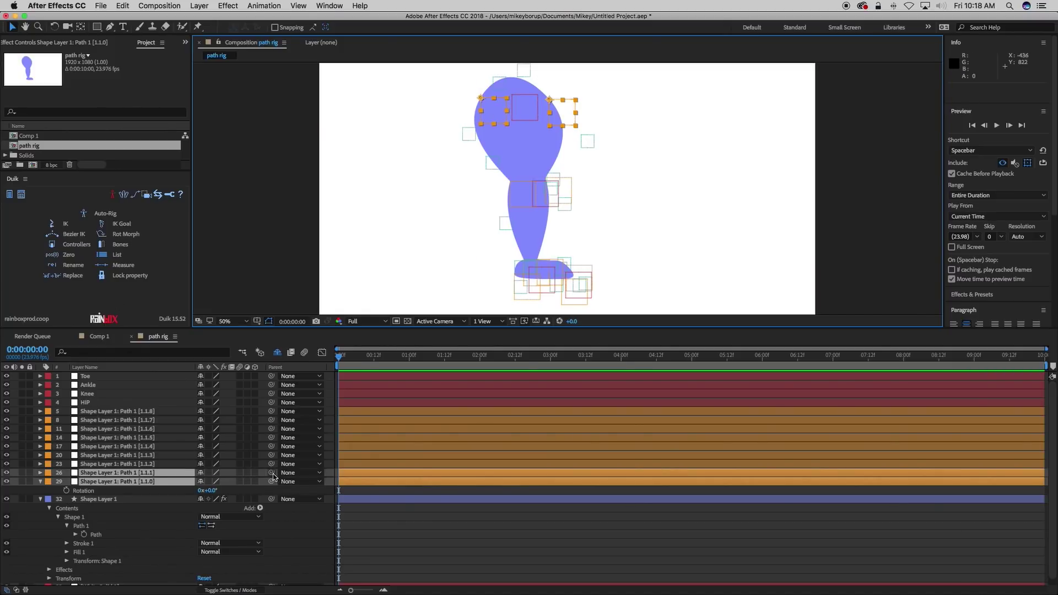
drag(271, 472, 116, 401)
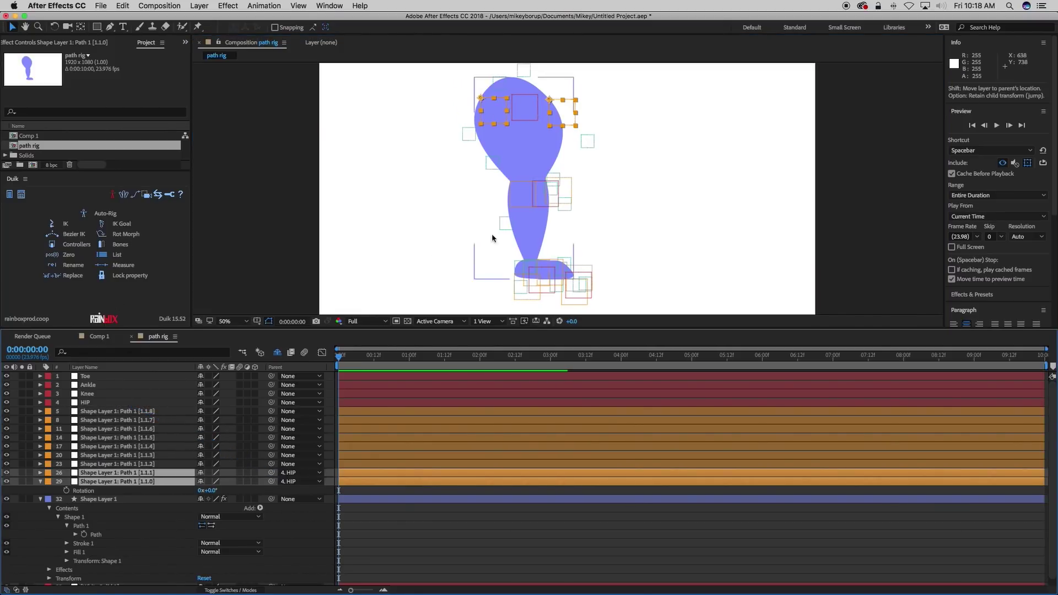
click(510, 189)
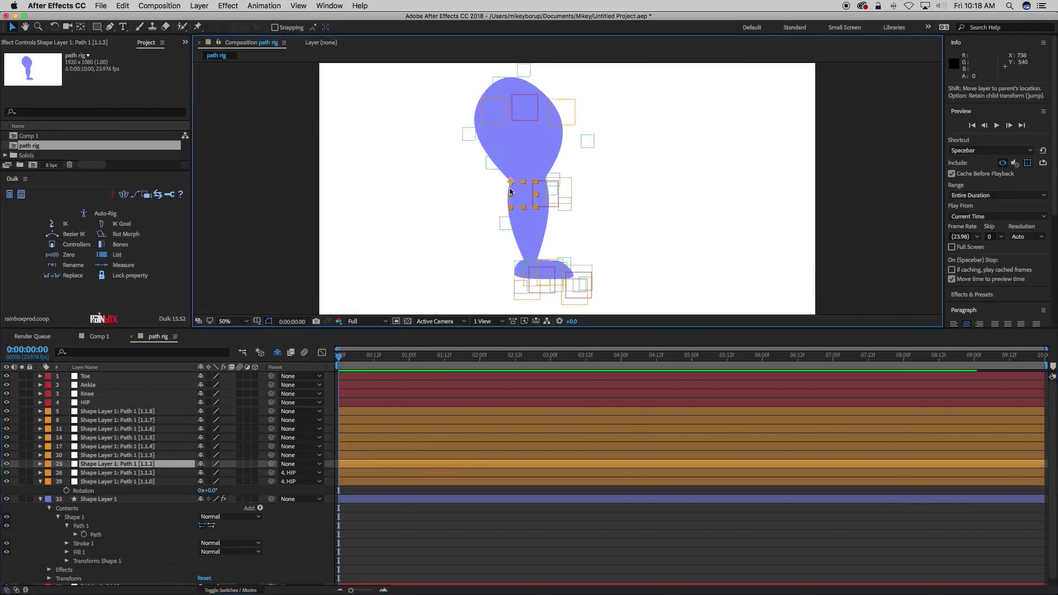
shift+click(570, 190)
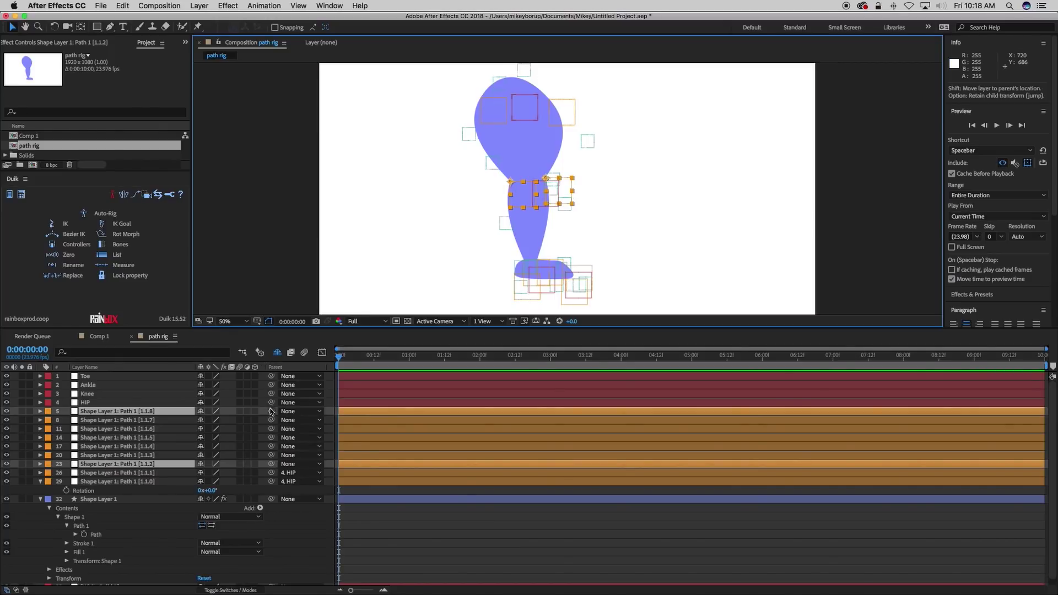
drag(271, 411, 139, 393)
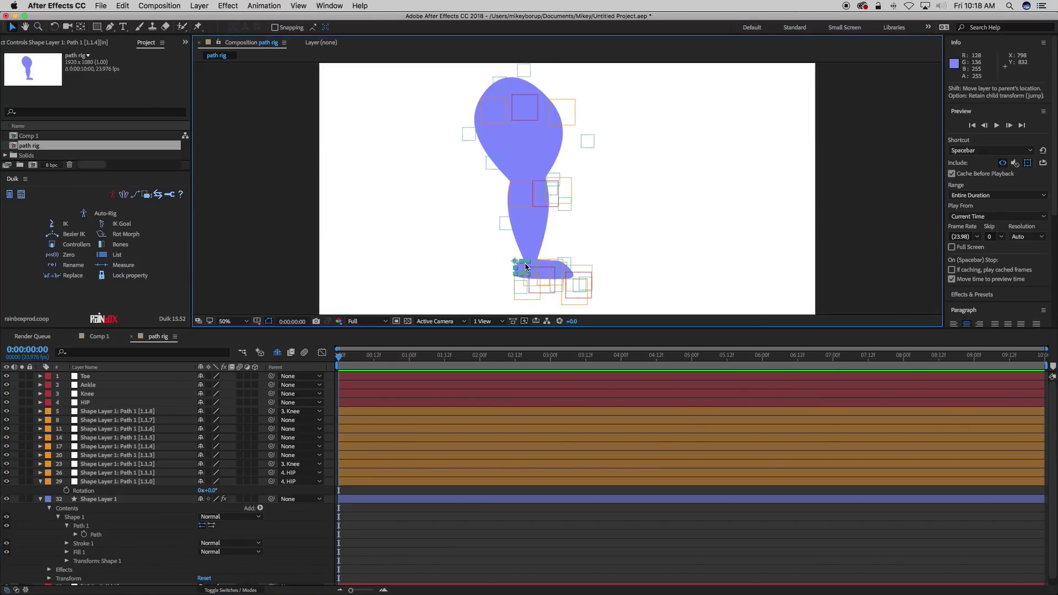
Parent foot path nulls 1.1.3, 1.1.4 and 1.1.7 to Ankle.
click(535, 266)
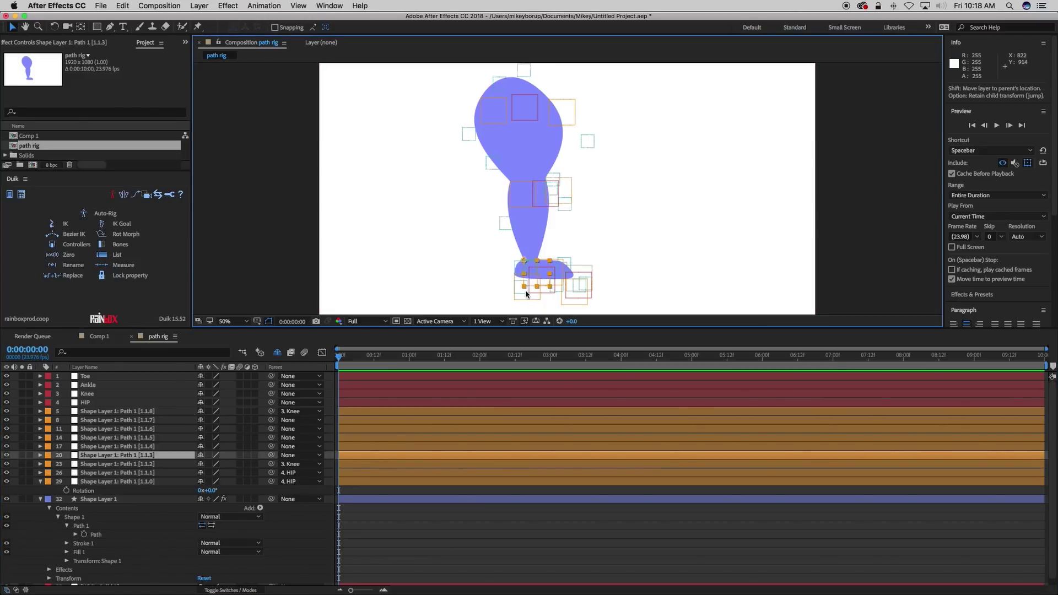
shift+click(524, 300)
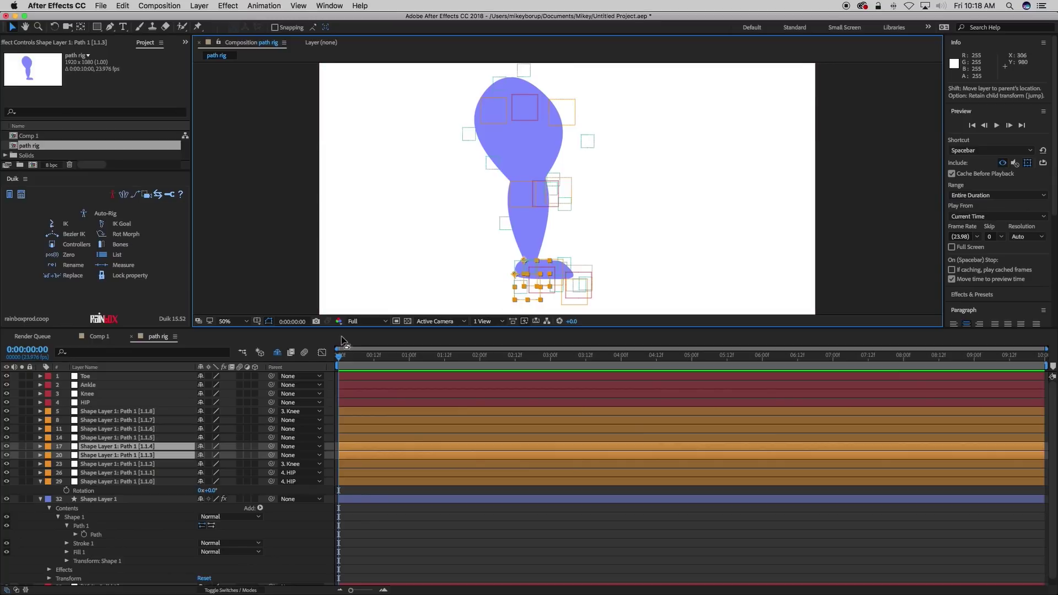
drag(271, 447, 105, 384)
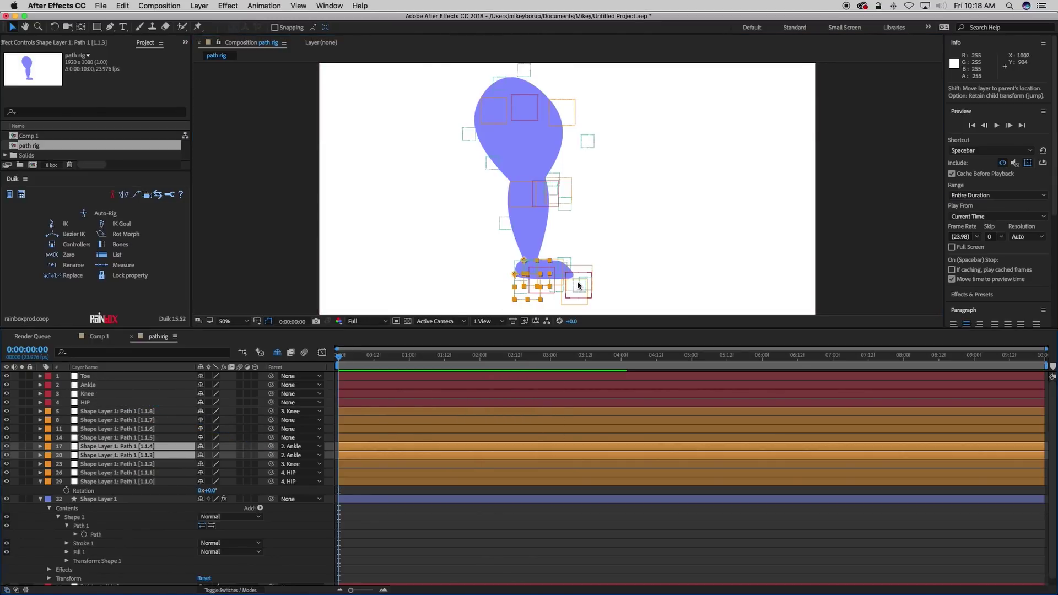
scroll(579, 283, up, 2)
drag(571, 281, 613, 203)
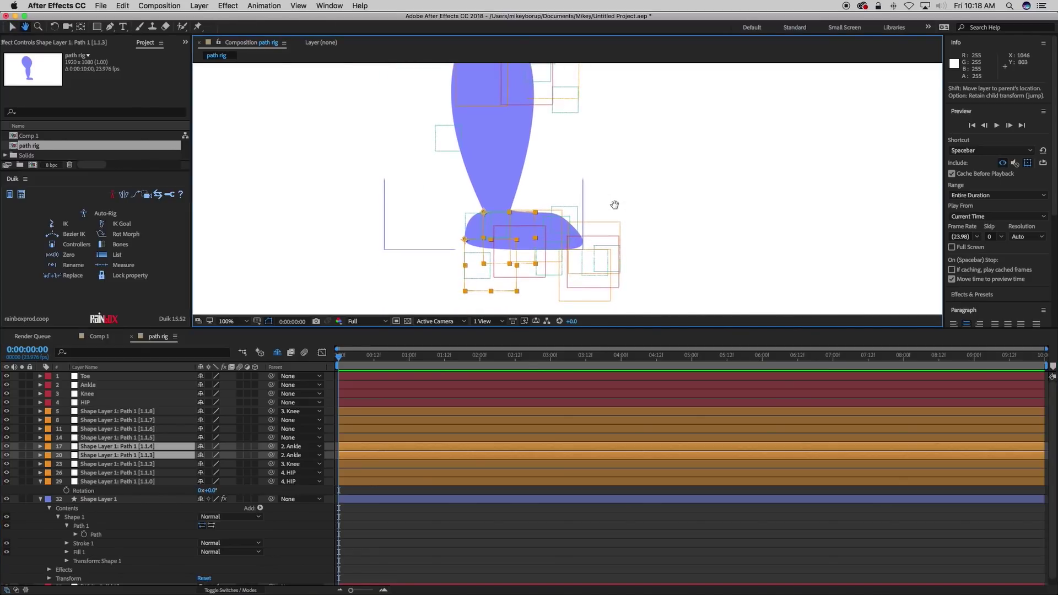
key(v)
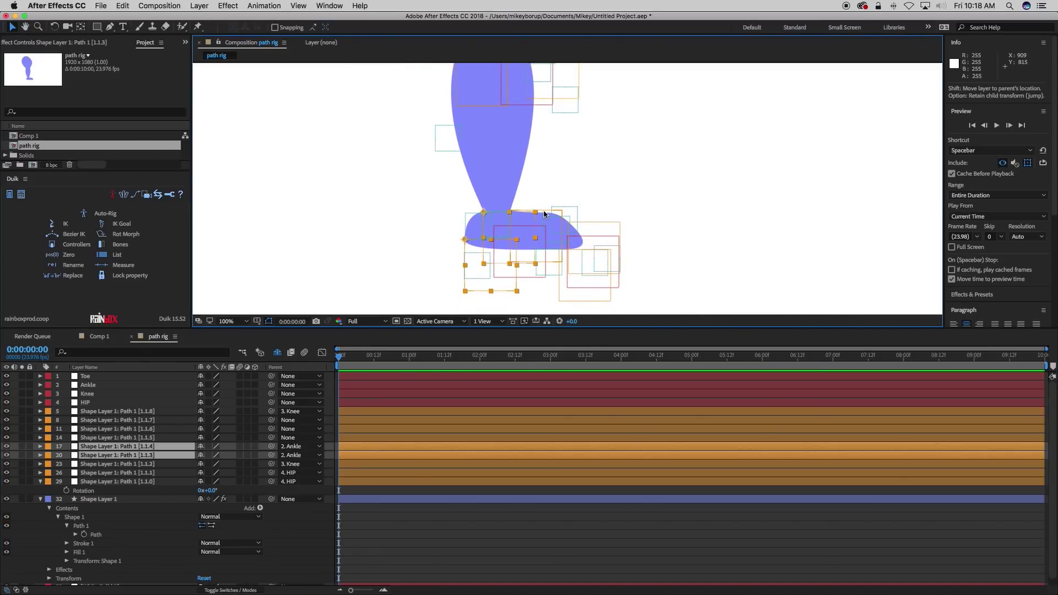
click(543, 215)
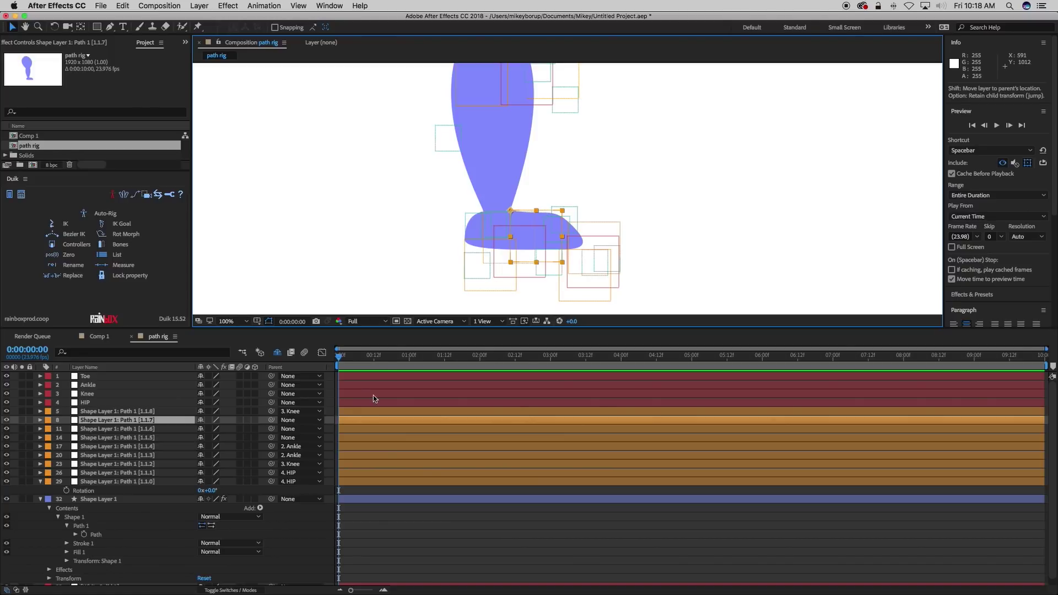
drag(271, 420, 124, 385)
Parent toe path nulls 1.1.5 and 1.1.6 to Toe, then select the HIP bone.
click(588, 301)
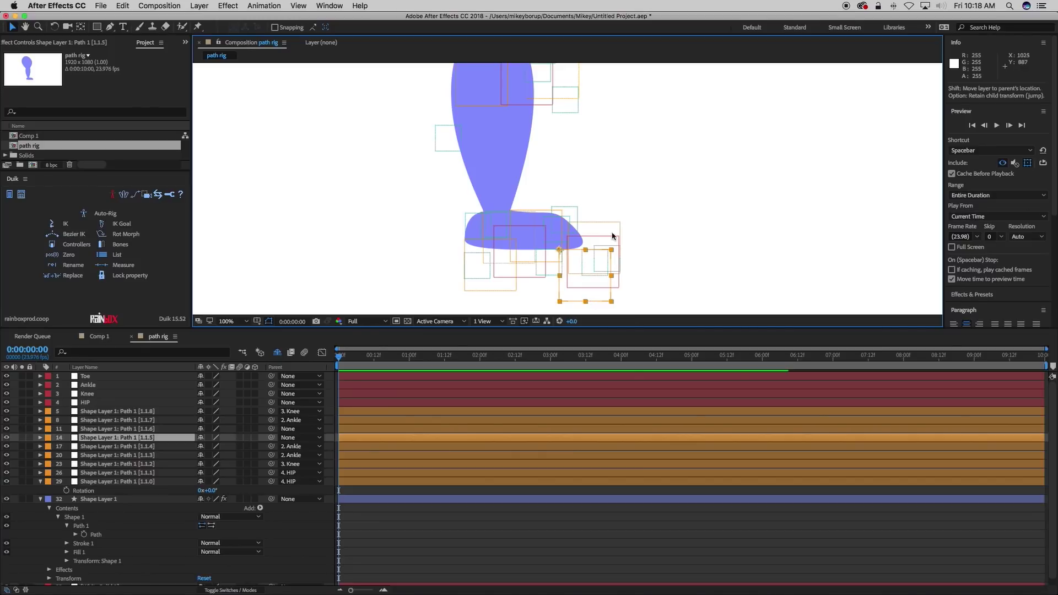
shift+click(613, 236)
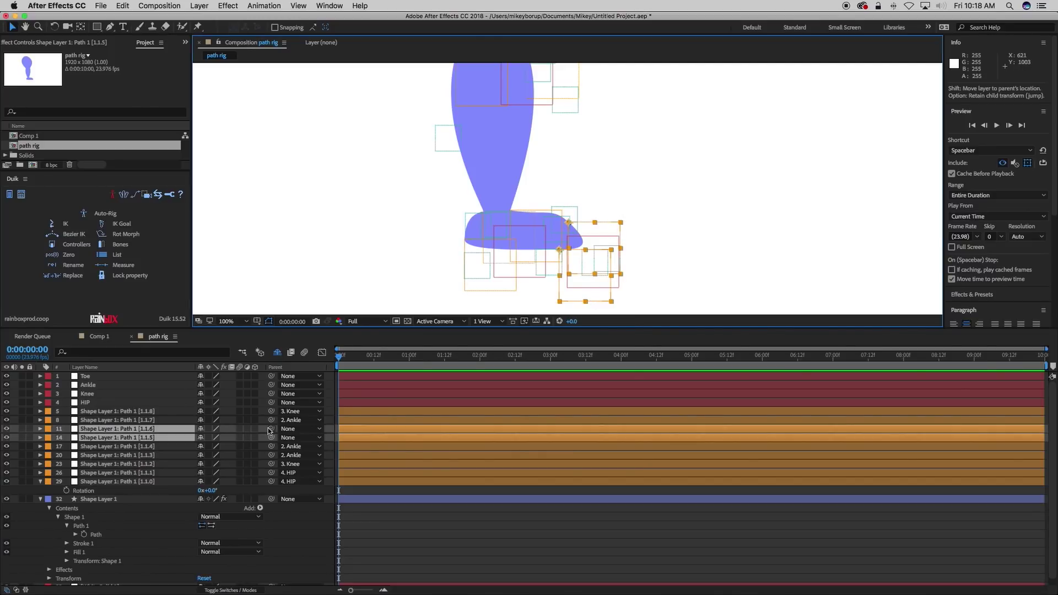
drag(271, 429, 105, 377)
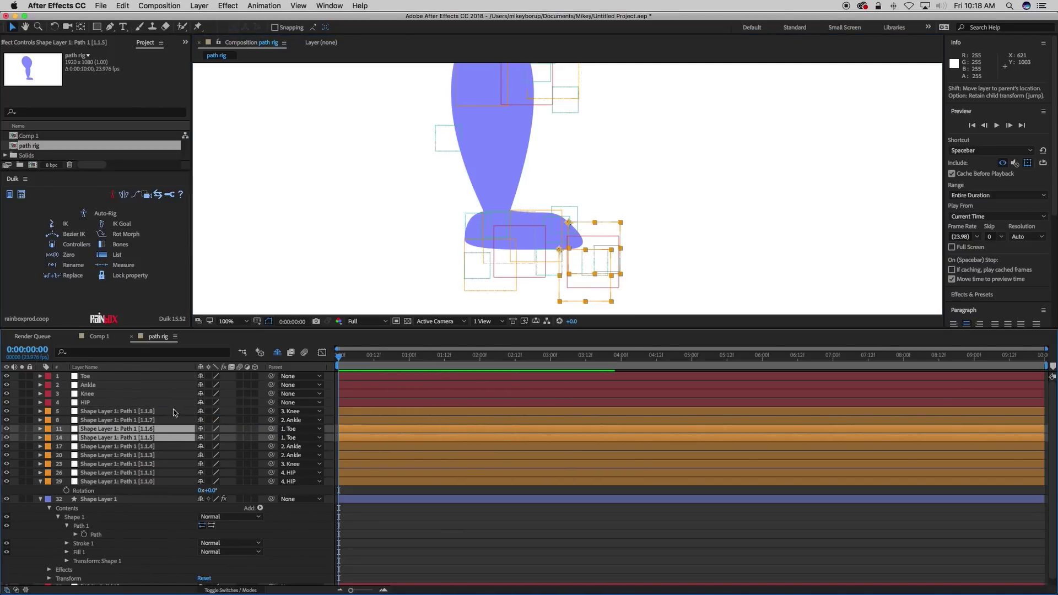
click(142, 414)
shift+click(140, 482)
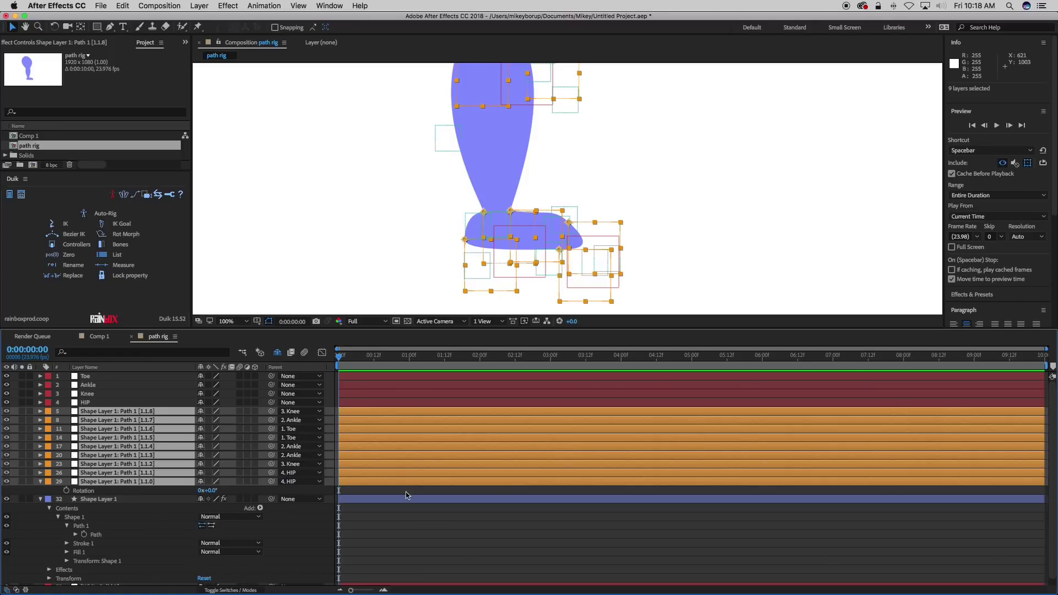
click(405, 515)
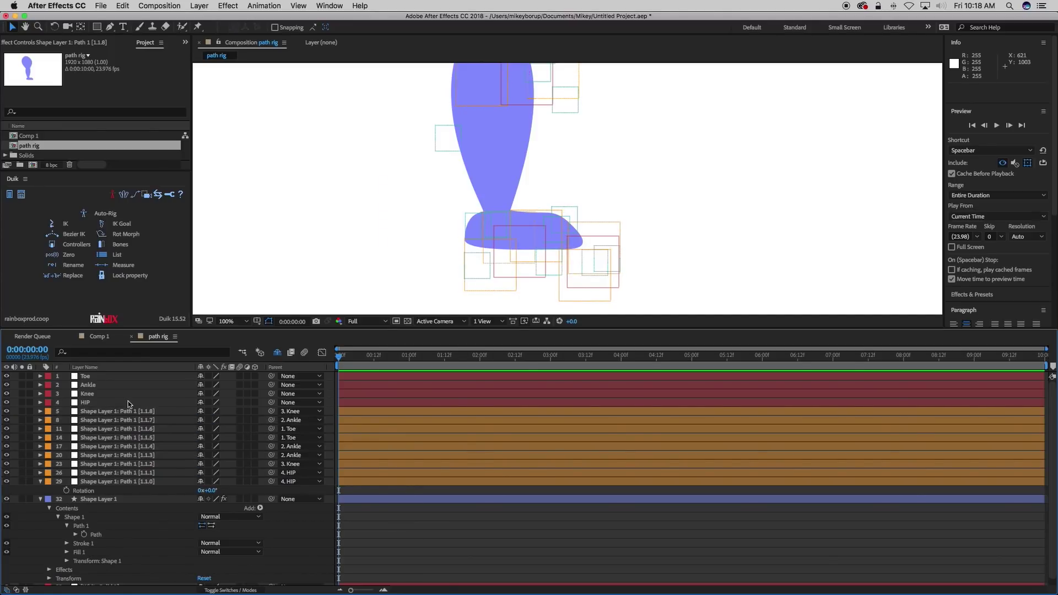
click(105, 403)
Chain the bones: Toe to Ankle, Ankle to Knee, and Knee to HIP.
click(126, 376)
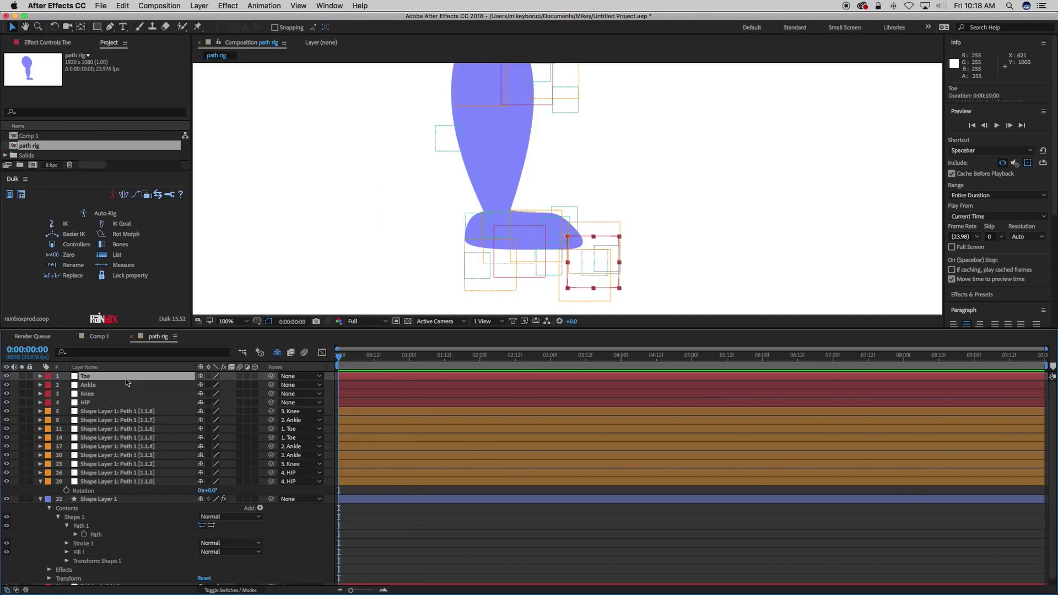
drag(272, 379, 132, 402)
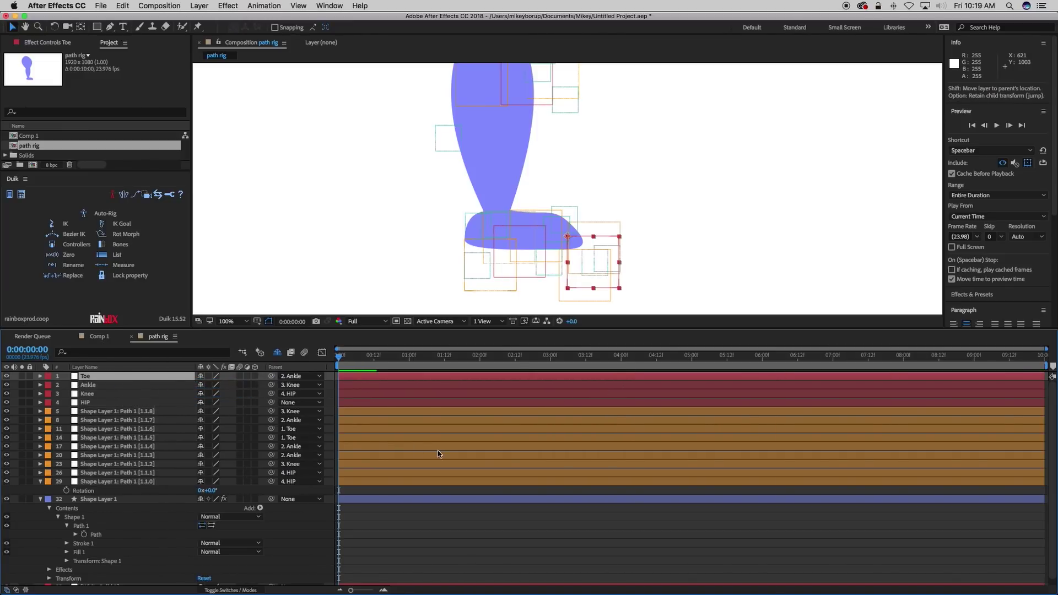
click(453, 520)
Collapse the handle and leg shape layer properties and show the shy tangent layers.
scroll(537, 220, down, 2)
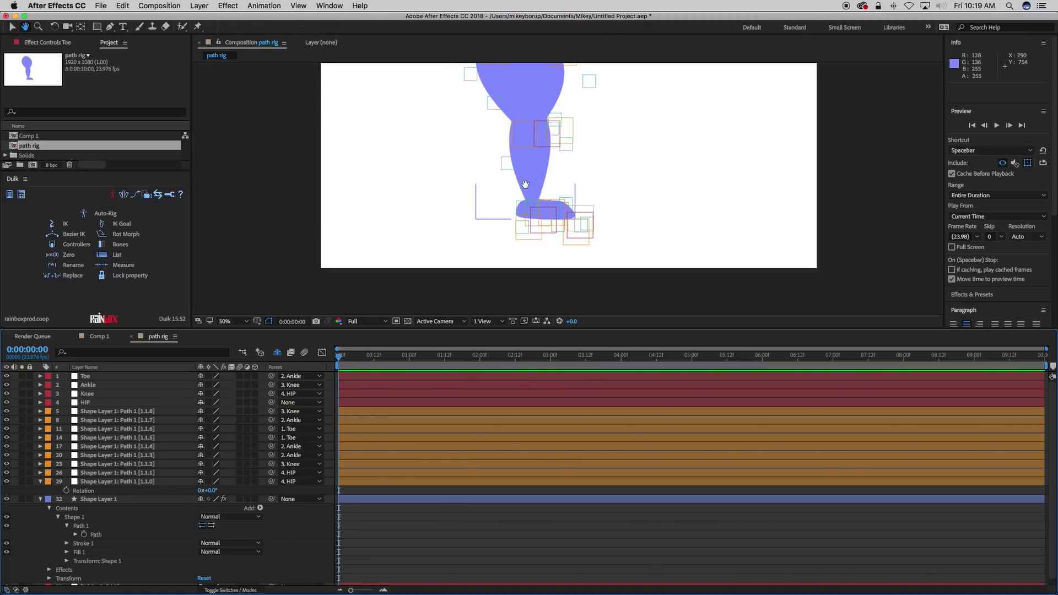
drag(524, 184, 527, 194)
key(v)
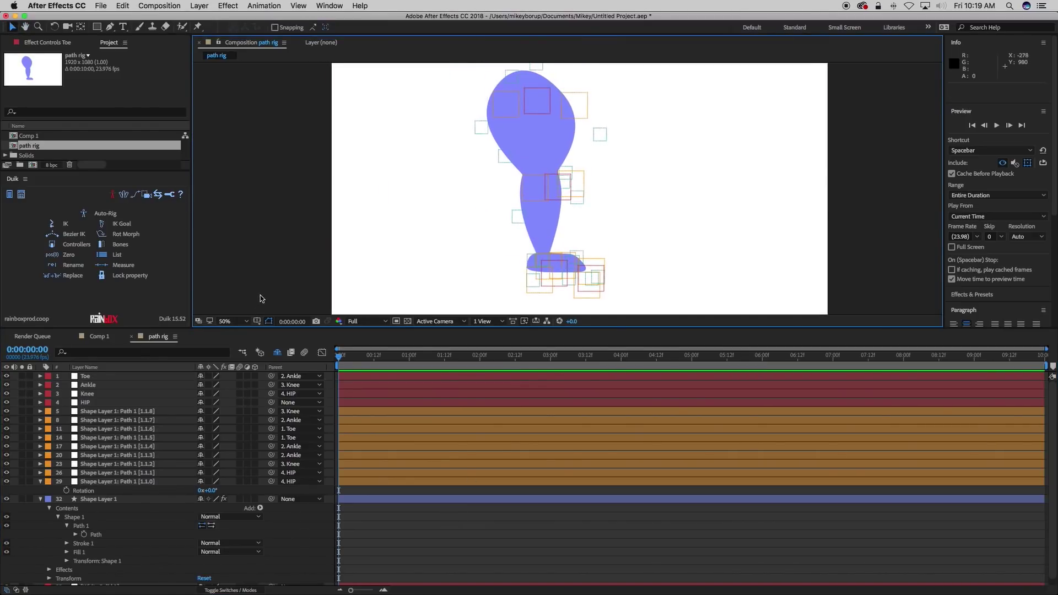
click(40, 482)
click(40, 490)
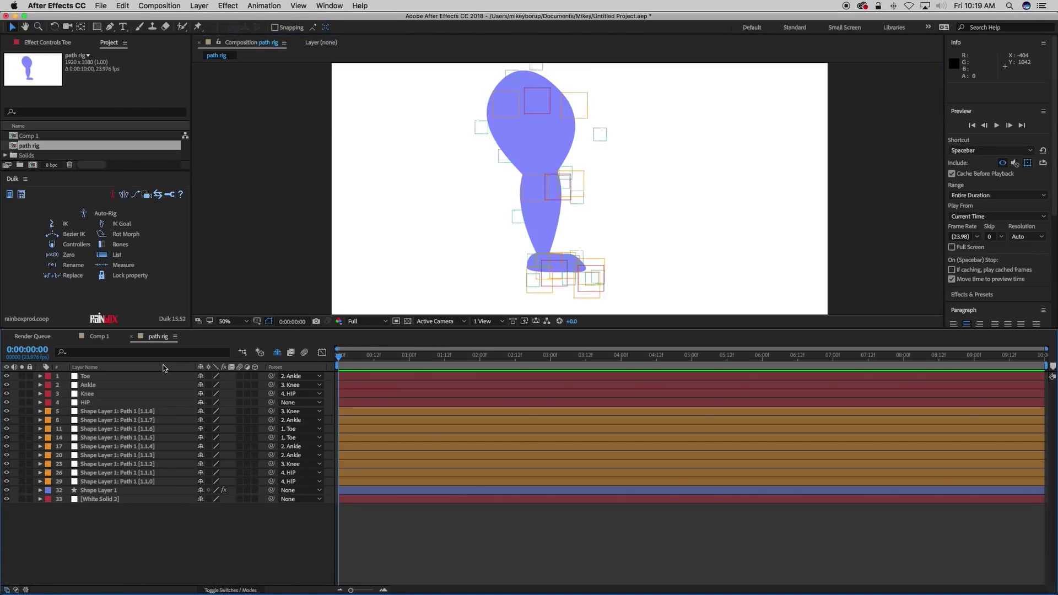
click(277, 352)
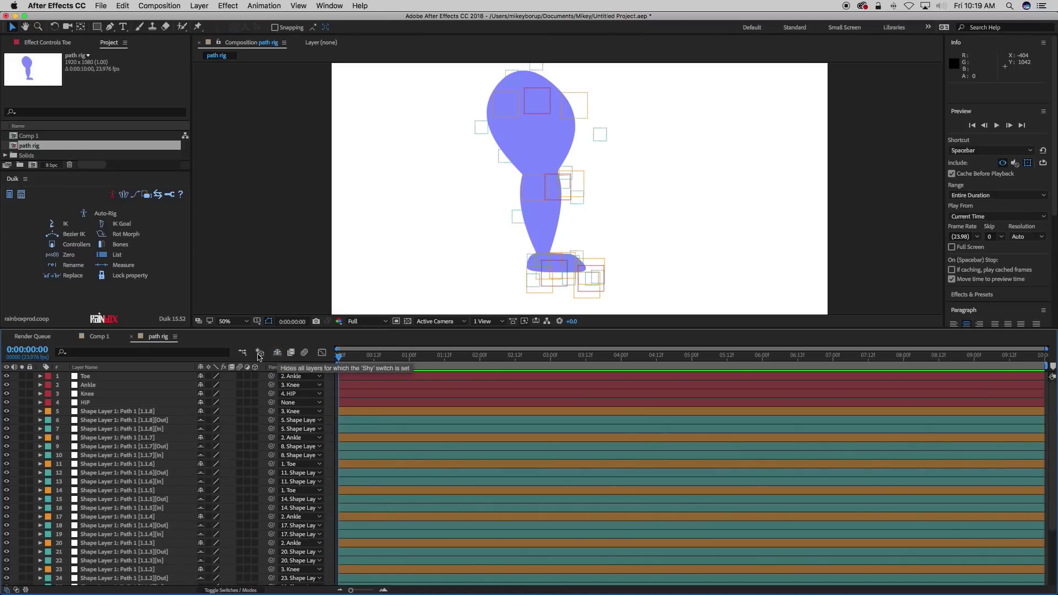
Turn off visibility of path handle and tangent layers 5–31, re-hide shy layers, and deselect.
click(116, 412)
scroll(115, 411, down, 3)
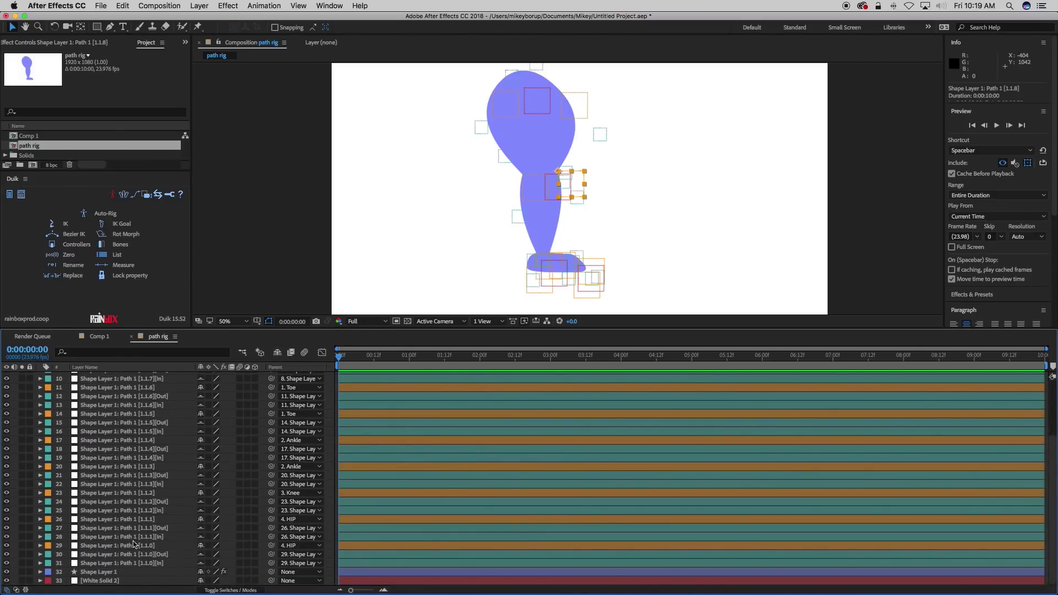
shift+click(113, 563)
scroll(110, 554, up, 3)
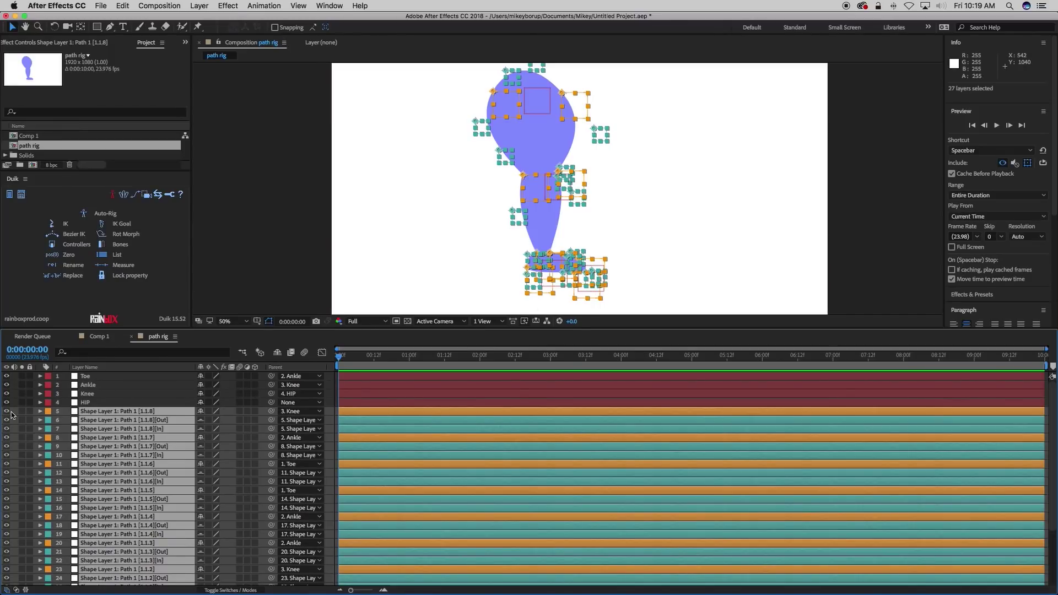
drag(12, 414, 7, 578)
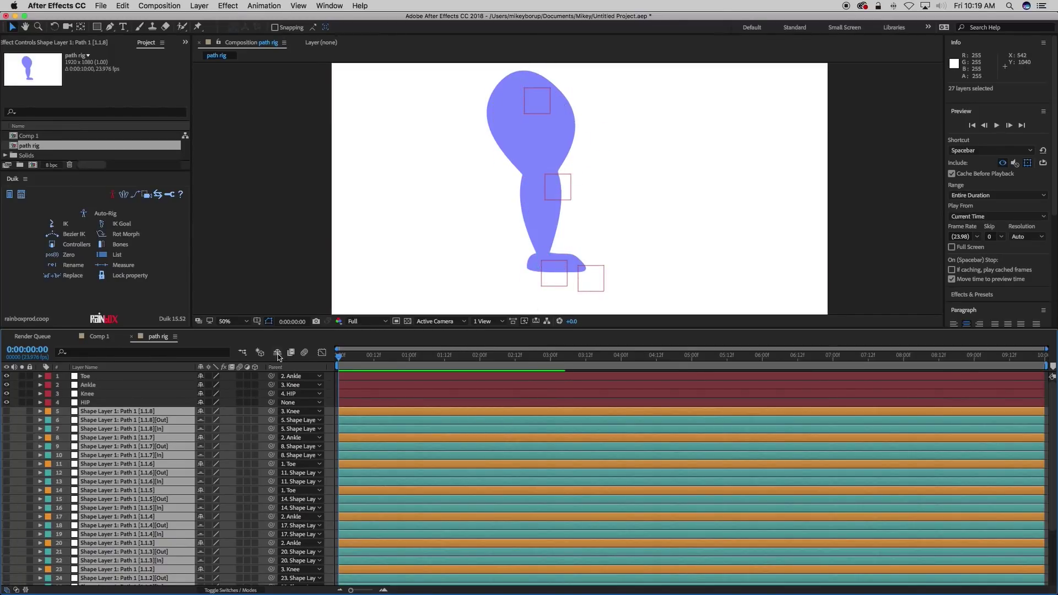
click(278, 356)
click(401, 519)
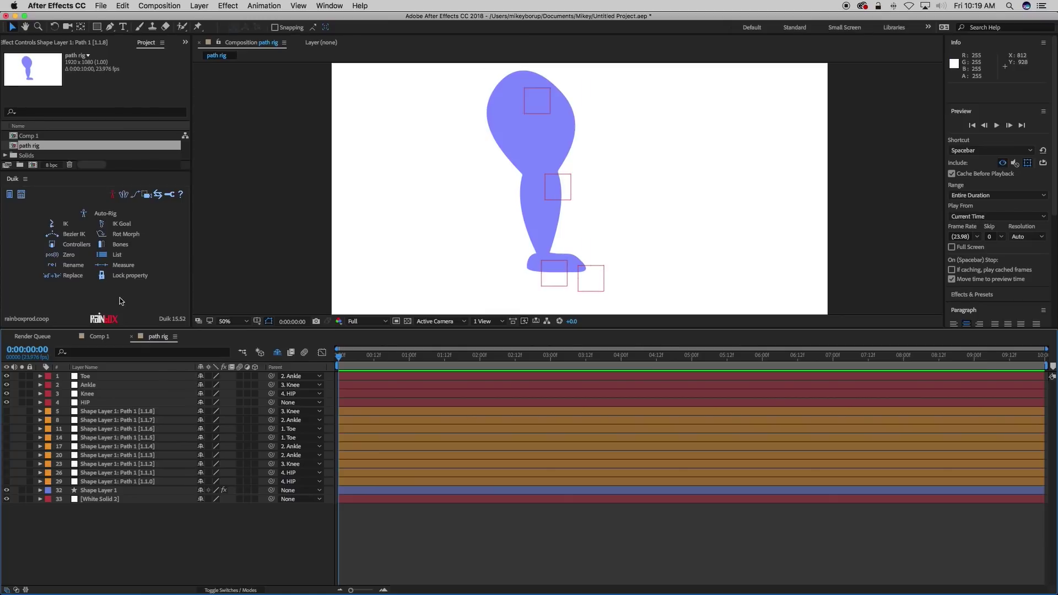
Create the Duik controller C_ and move it to the ankle at 820, 856.
click(46, 180)
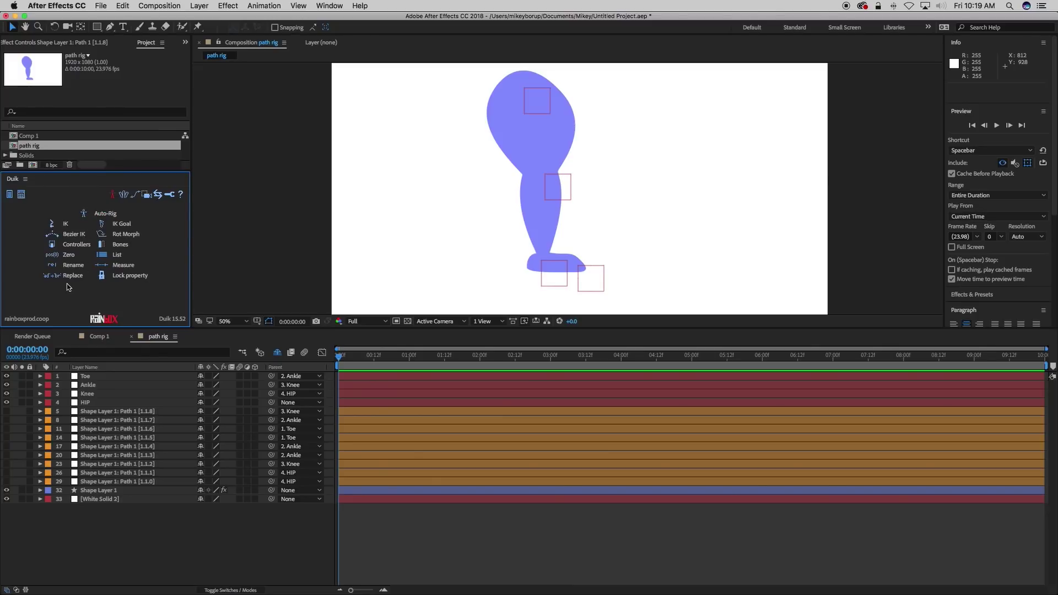
click(74, 245)
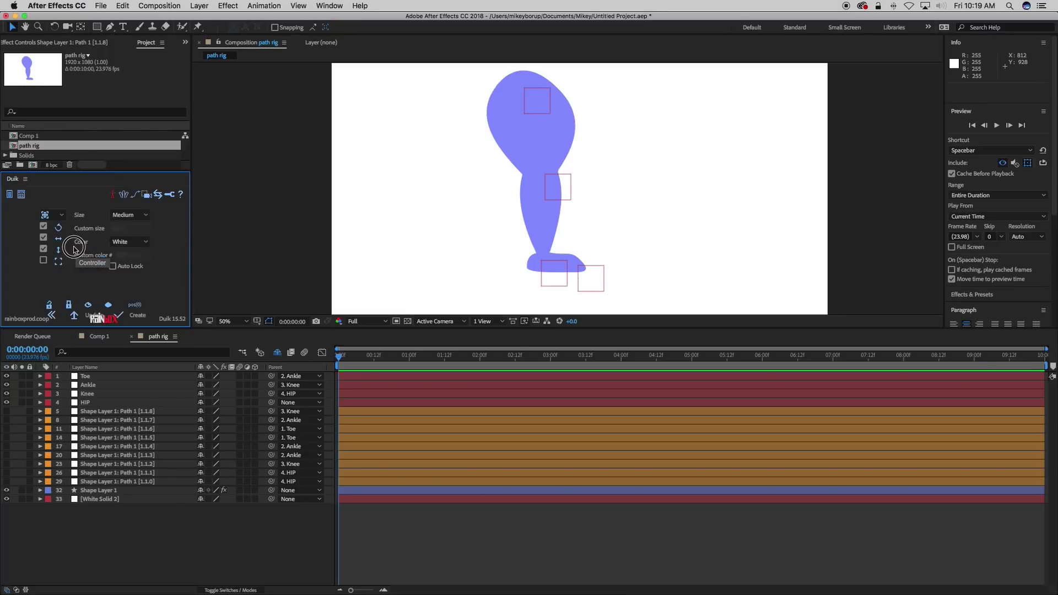
drag(143, 328, 143, 353)
click(138, 316)
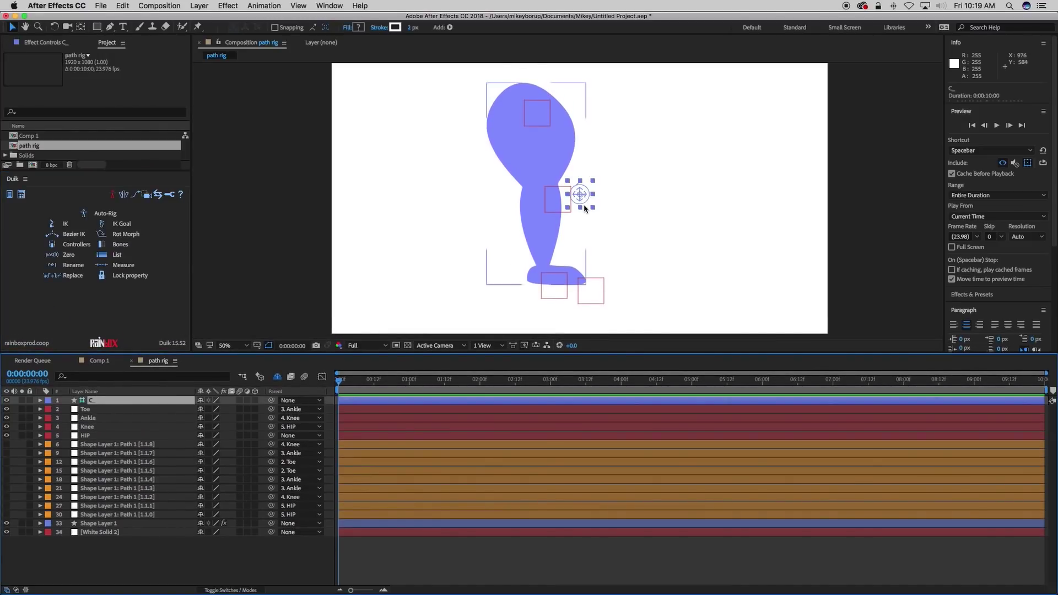
drag(580, 196, 548, 277)
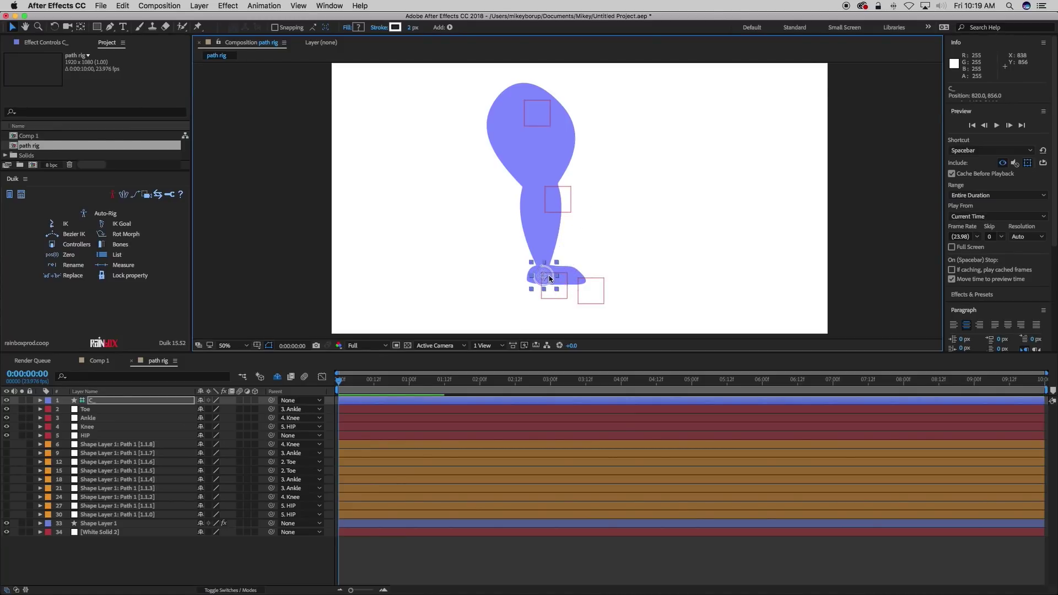
Select HIP, Knee, Ankle and C_, then build a Duik 2-Layer IK & Goal.
click(106, 438)
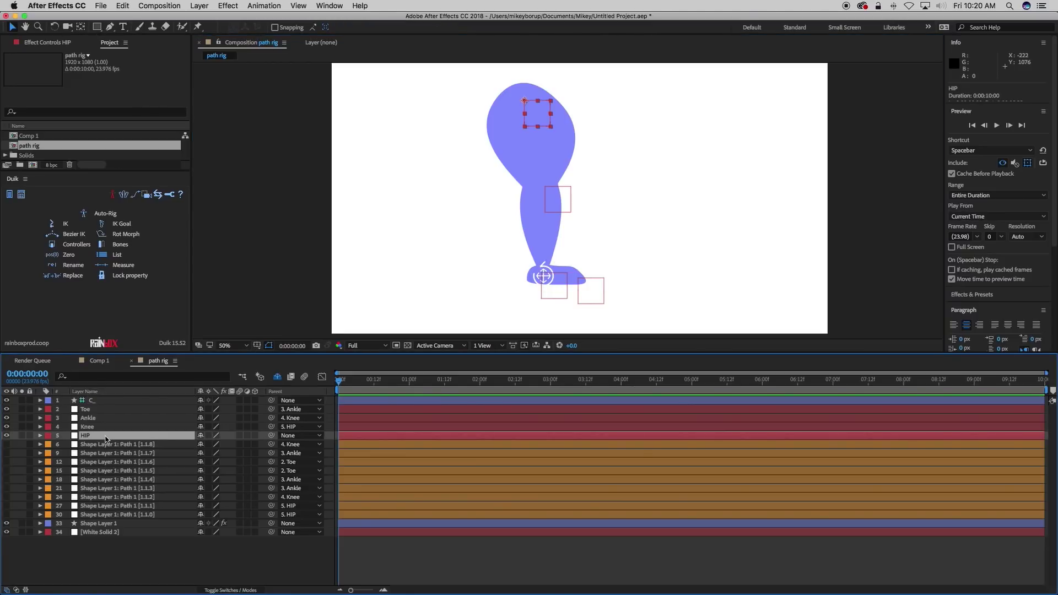
shift+click(106, 427)
shift+click(108, 419)
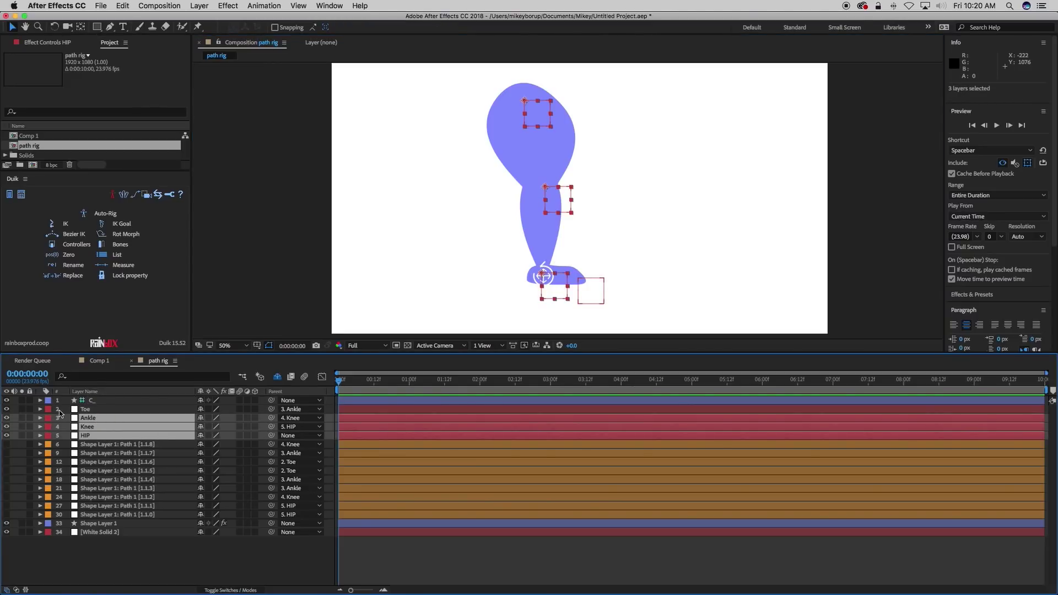
super+click(103, 402)
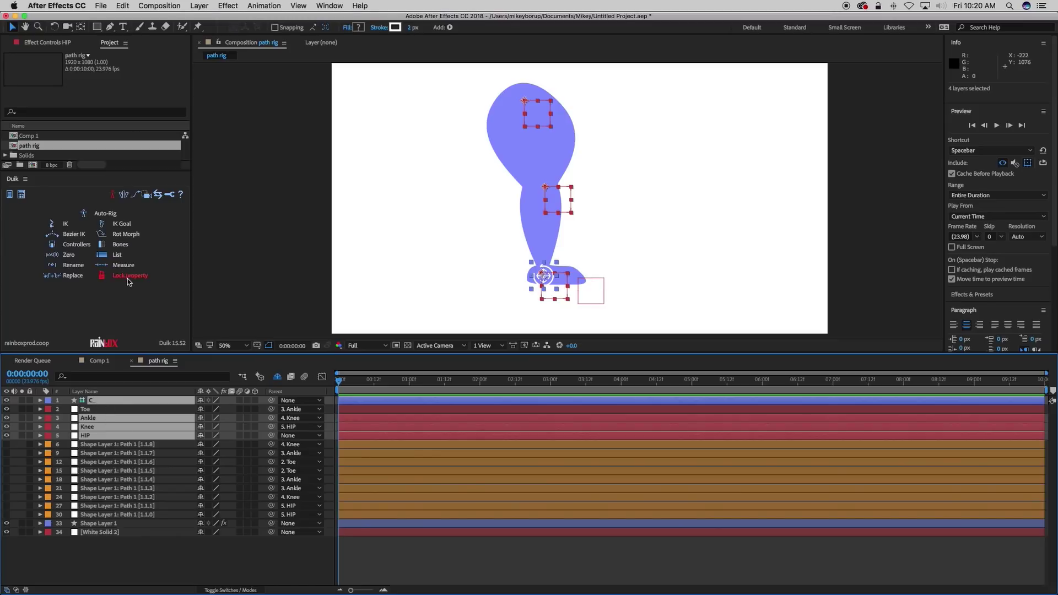
click(67, 227)
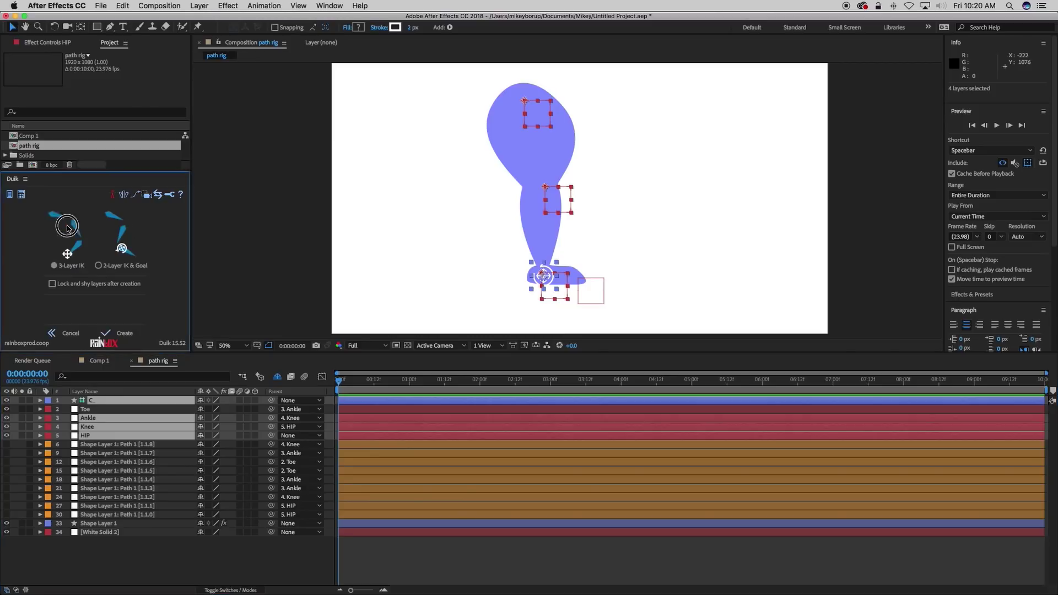
click(99, 267)
click(130, 334)
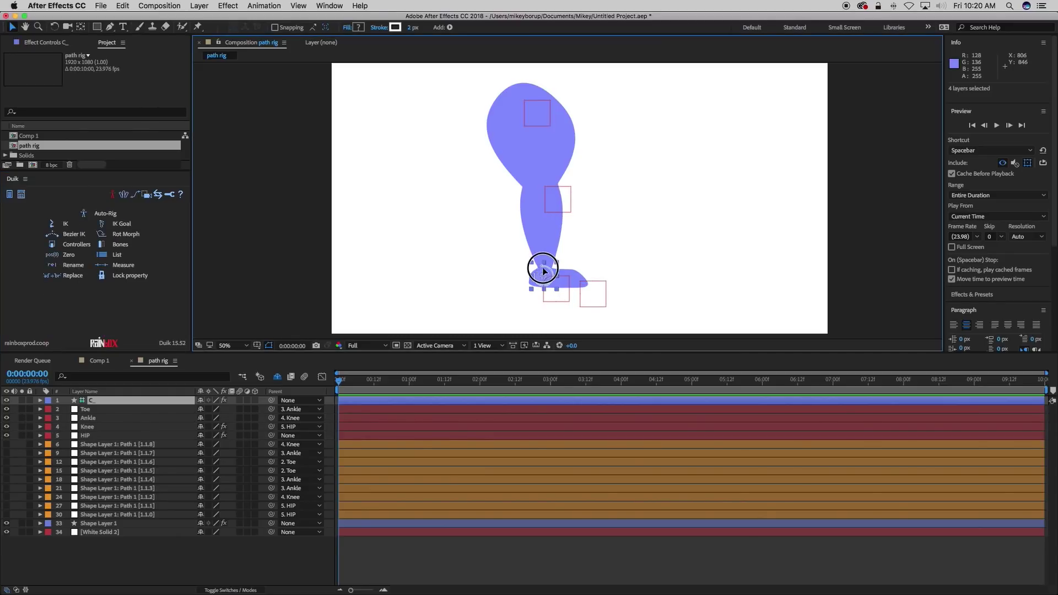
Move C_ to bend the knee, then rotate the foot down to 46.6°.
mouse_move(543, 270)
mouse_down()
mouse_move(574, 262)
mouse_move(562, 245)
mouse_move(513, 277)
mouse_move(530, 259)
mouse_move(558, 255)
mouse_move(586, 267)
mouse_move(538, 246)
mouse_move(488, 274)
mouse_move(463, 267)
mouse_move(445, 243)
mouse_move(584, 259)
mouse_move(521, 248)
mouse_move(538, 264)
mouse_move(538, 251)
mouse_up()
key(w)
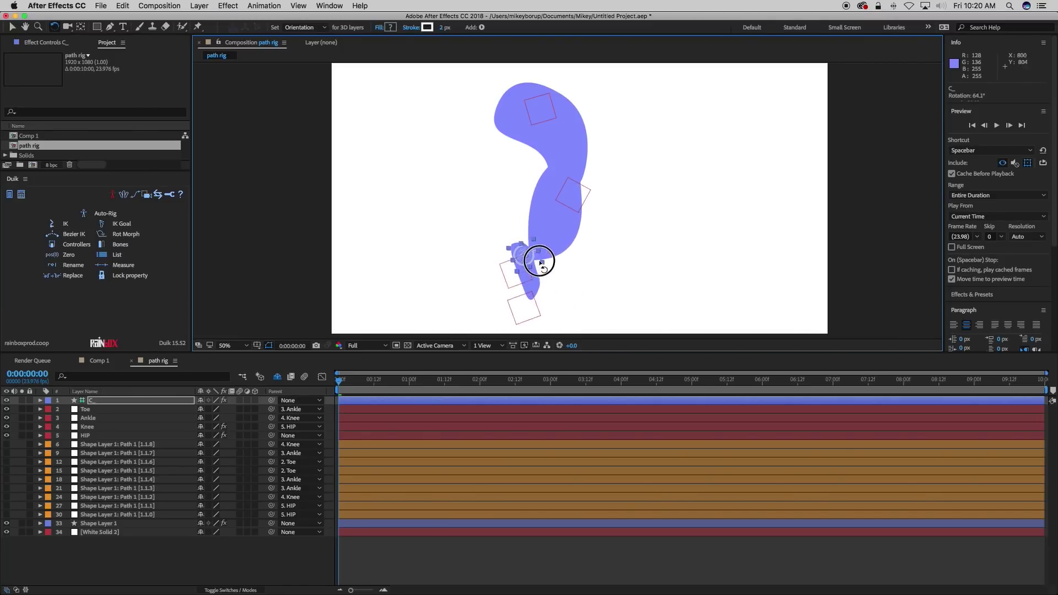
drag(543, 256, 543, 252)
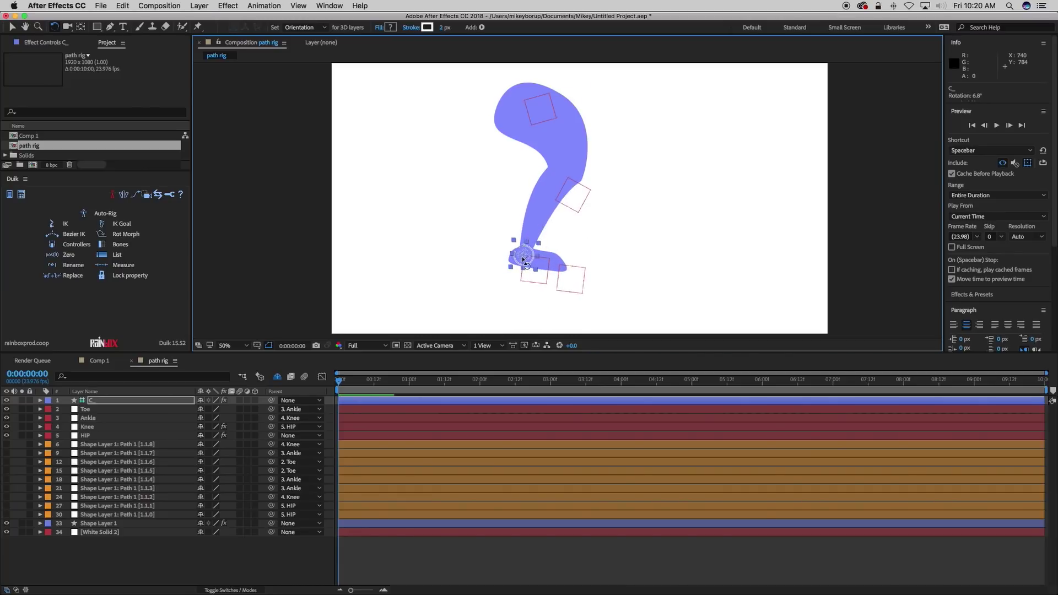
drag(543, 239, 560, 242)
key(super+z)
key(super+z)
key(super+z)
key(super+z)
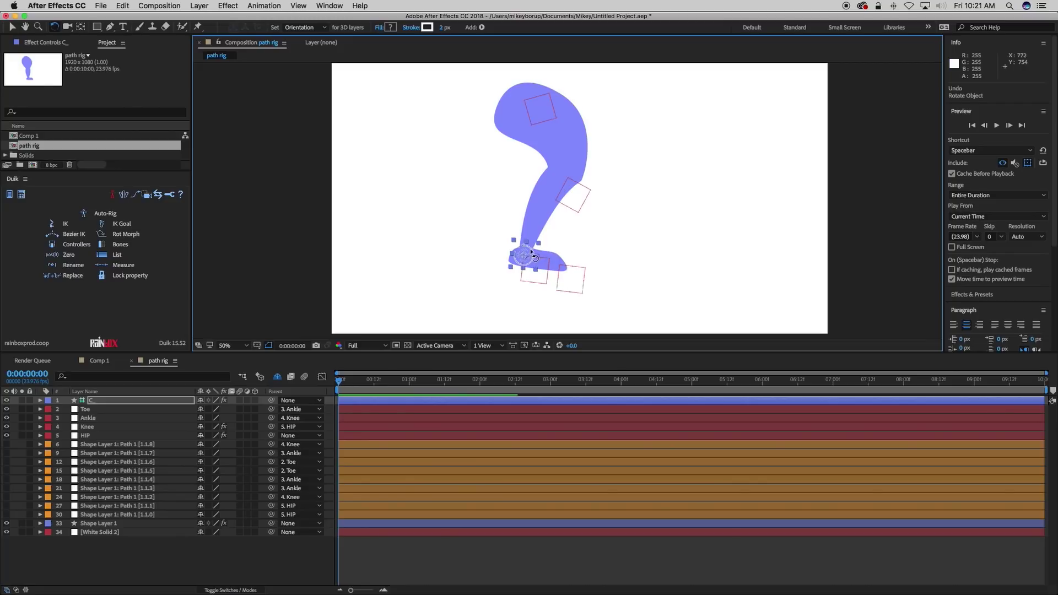
mouse_move(532, 253)
mouse_down()
mouse_move(533, 244)
mouse_move(529, 260)
mouse_up()
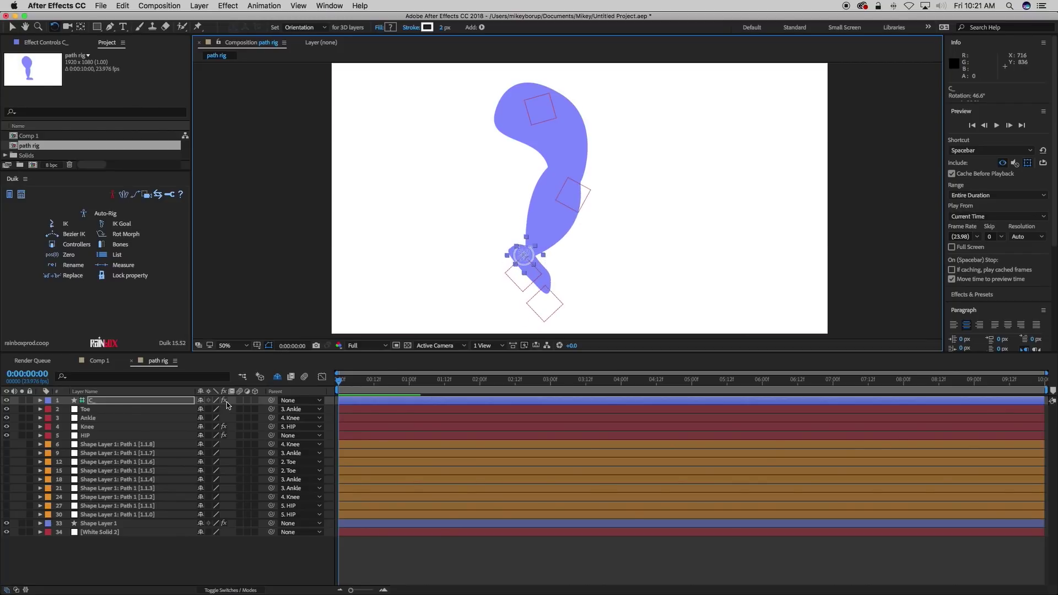
Show the shy layers and make all path handle and tangent layers visible again.
click(277, 376)
click(103, 449)
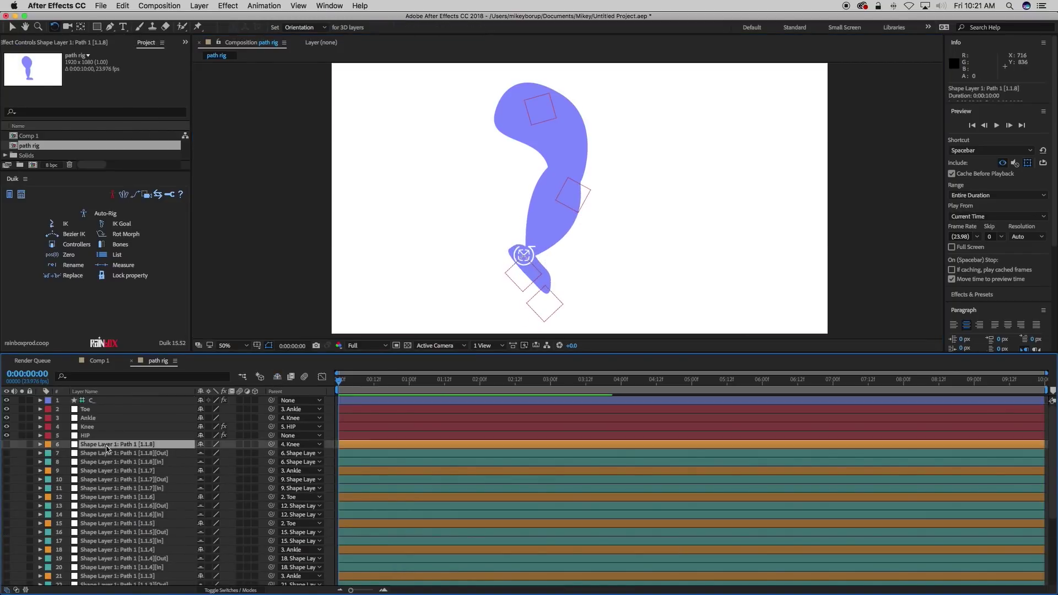
scroll(104, 451, down, 5)
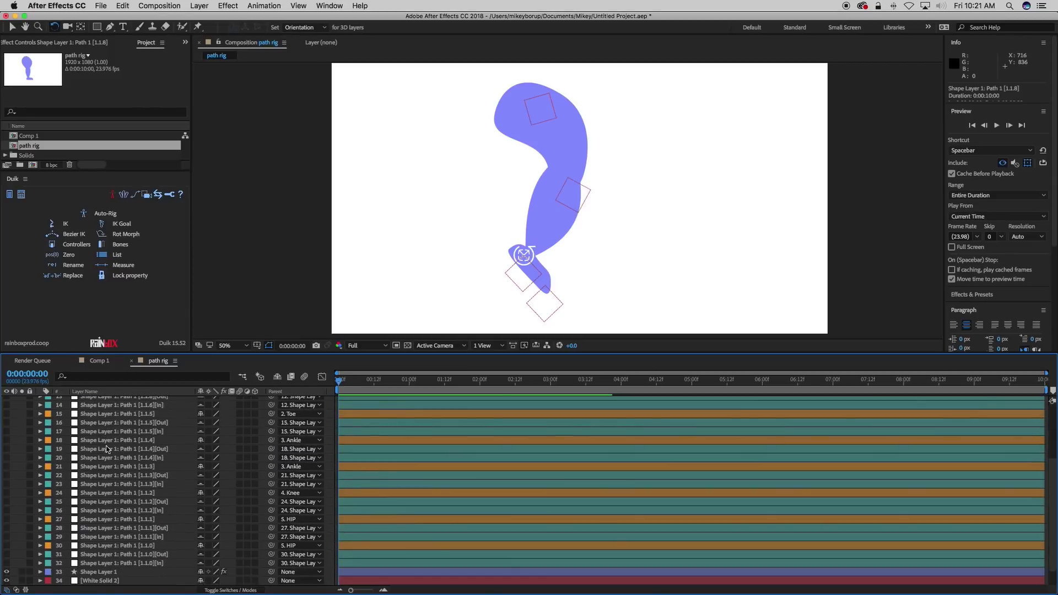
shift+click(105, 563)
drag(6, 564, 7, 398)
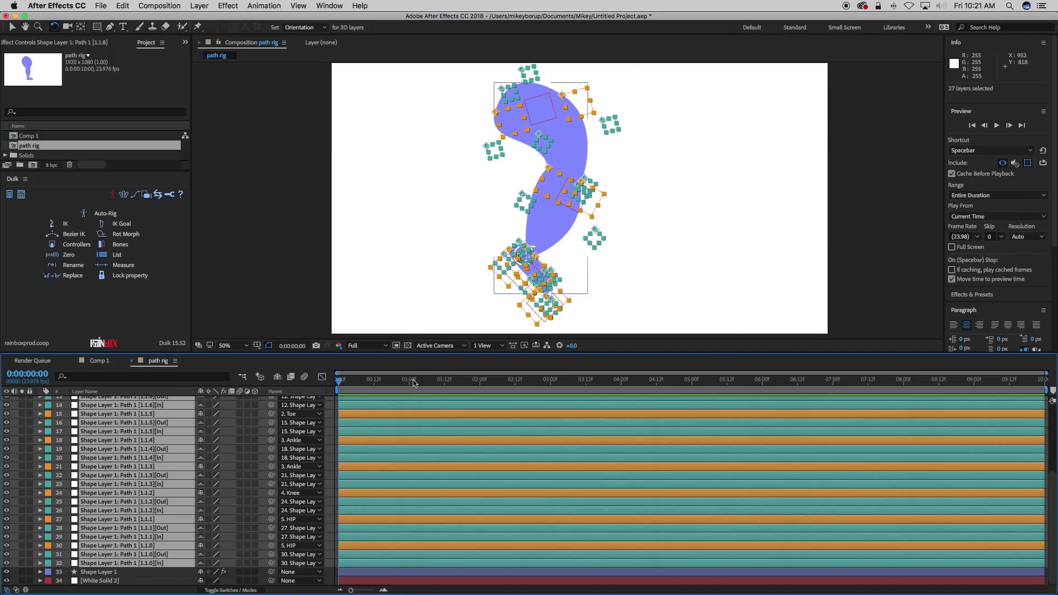
Rotate the C_ foot controller to bend the foot and preview the rig.
scroll(296, 419, up, 5)
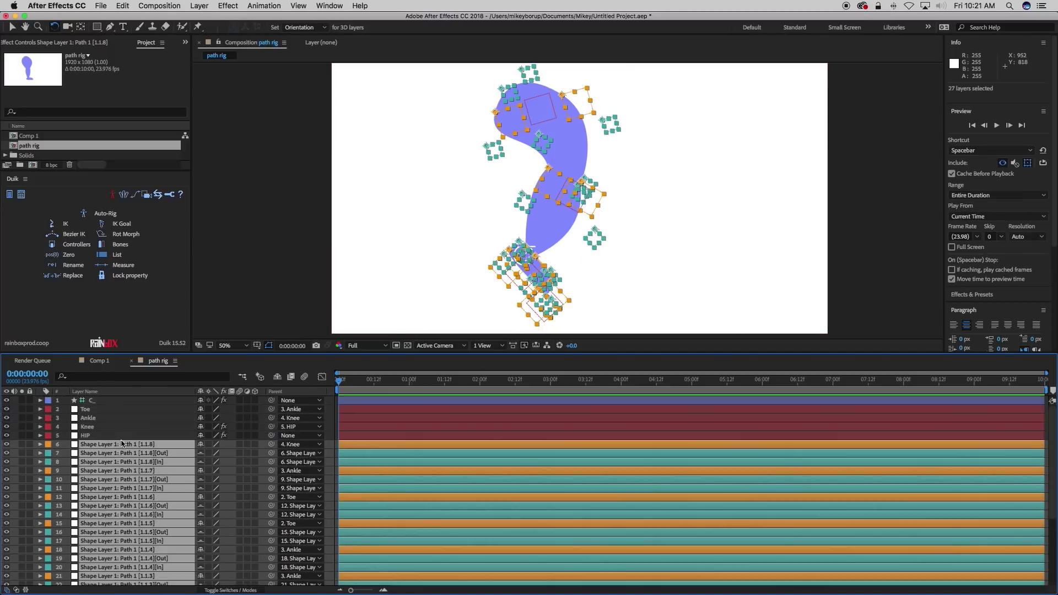
click(139, 400)
mouse_move(532, 256)
mouse_down()
mouse_move(538, 249)
mouse_move(537, 259)
mouse_up()
key(space)
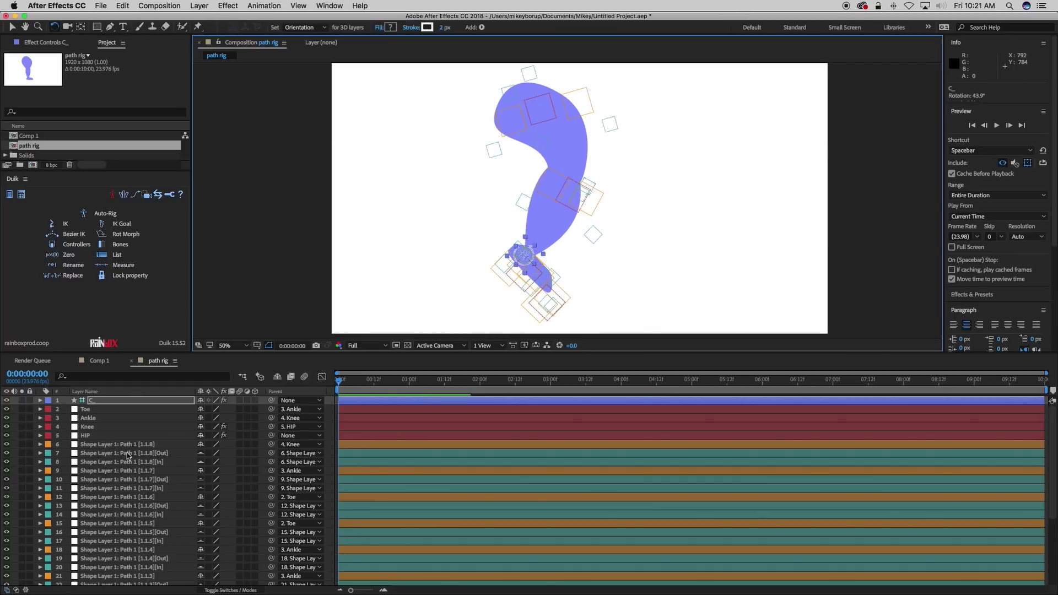
key(v)
Reposition the [1.1.7][Out] handle and parent layer 10 to layer 6 [1.1.8].
click(593, 236)
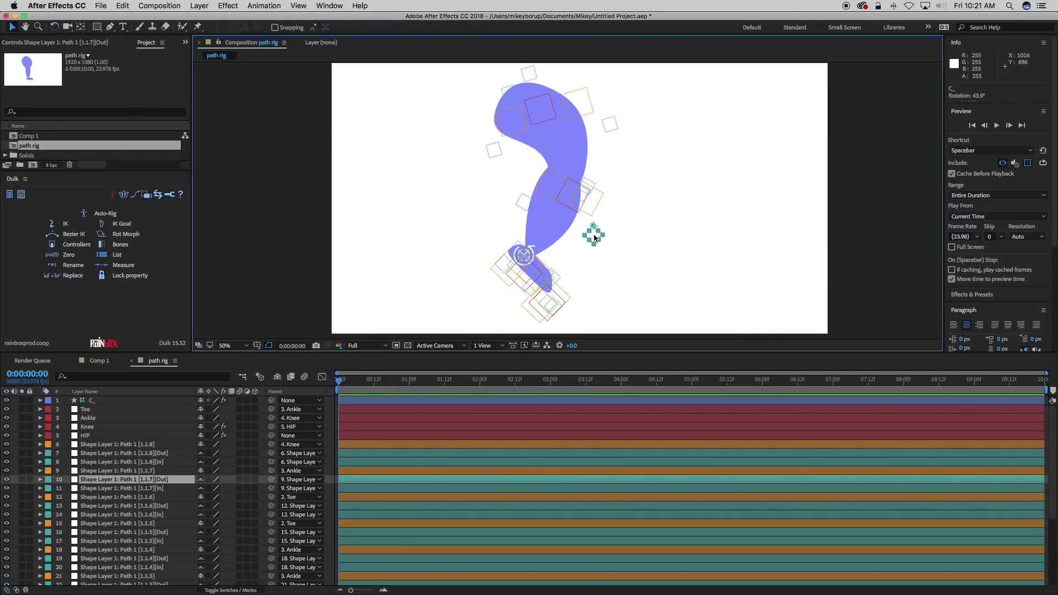
drag(594, 236, 567, 248)
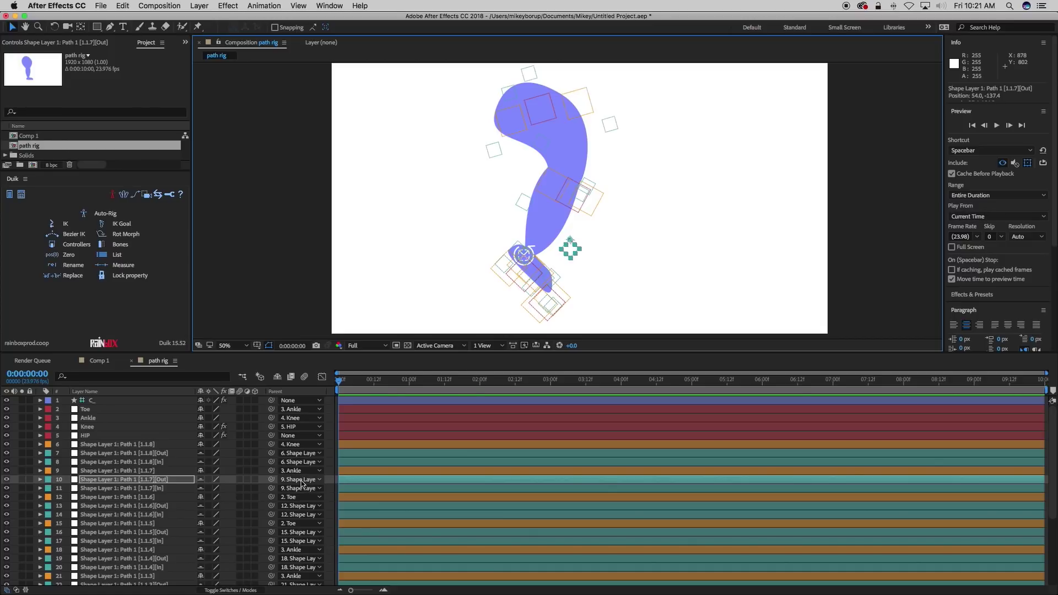
click(597, 206)
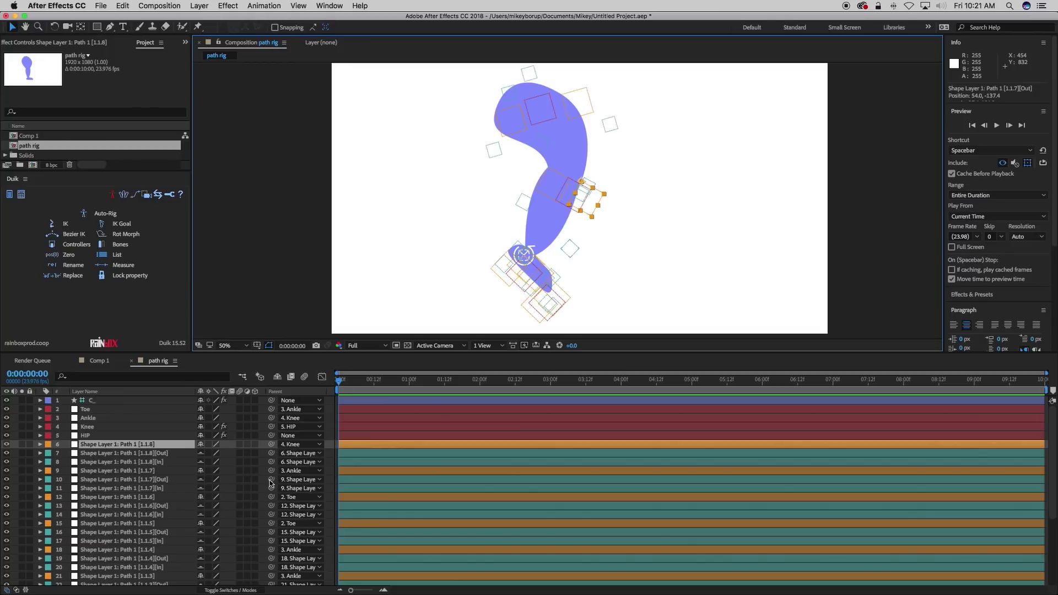
click(341, 479)
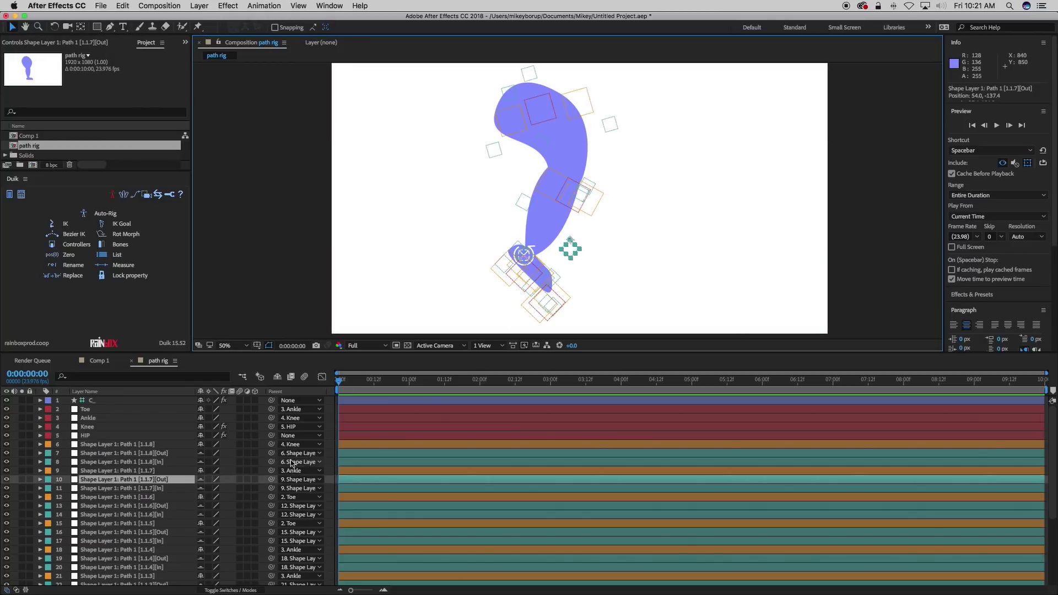
drag(271, 480, 140, 444)
click(275, 289)
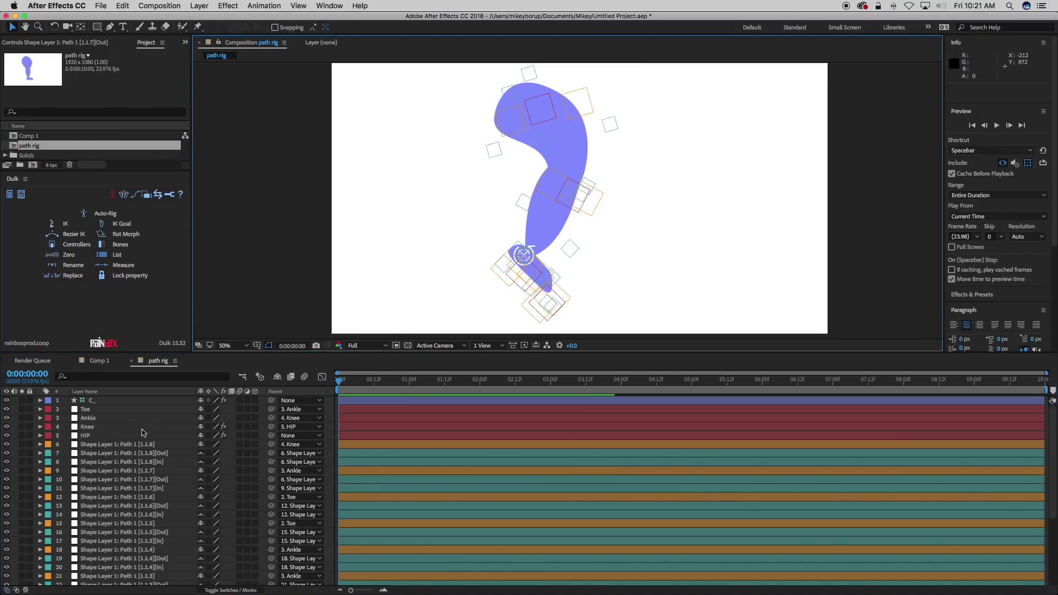
Move the C_ controller around to test the leg bend, ending near 758, 860.
click(91, 400)
drag(526, 254, 563, 247)
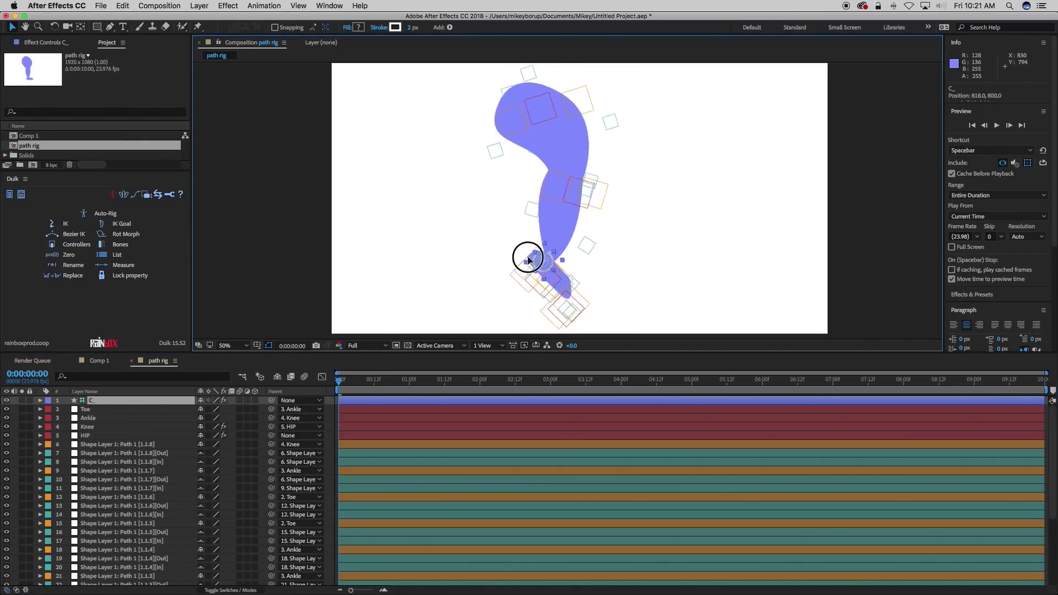
drag(485, 265, 533, 276)
key(w)
key(v)
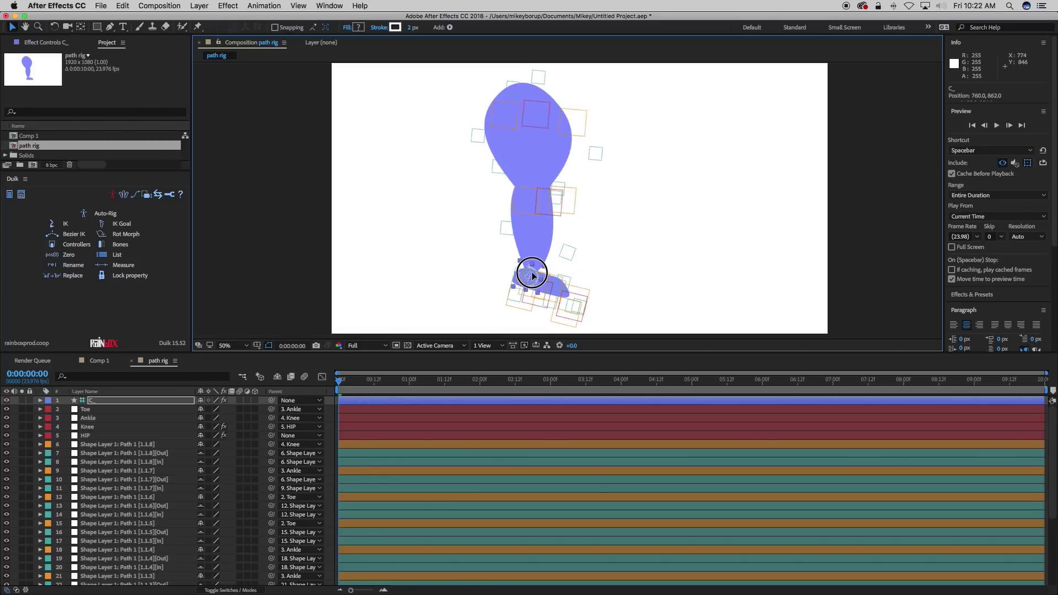
Parent the [1.1.2][In] handle layer 26 to layer 27 [1.1.1].
click(492, 171)
mouse_move(528, 282)
mouse_down()
mouse_move(529, 260)
mouse_move(522, 276)
mouse_up()
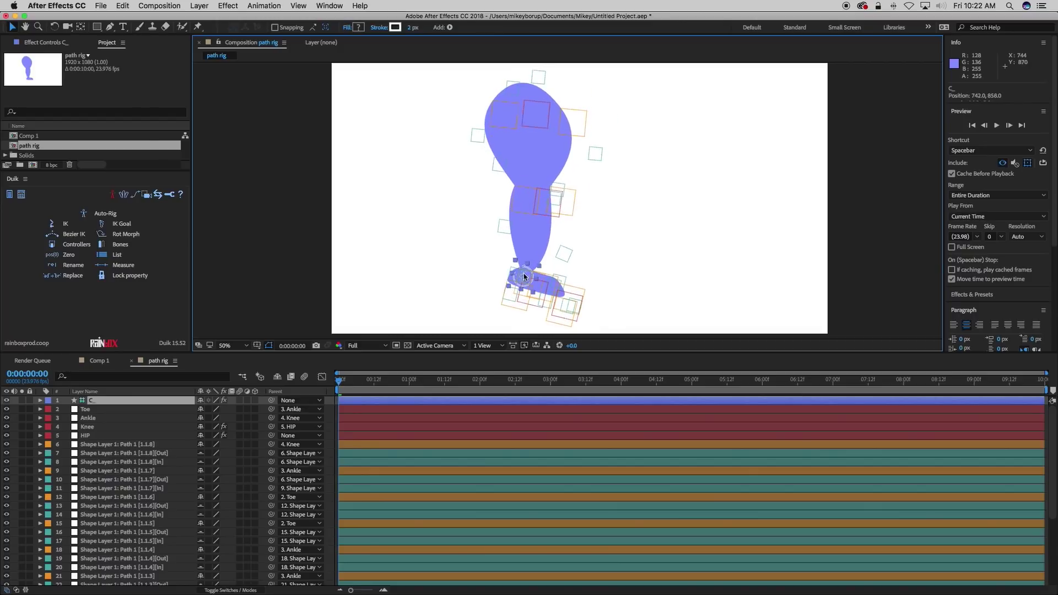
click(496, 170)
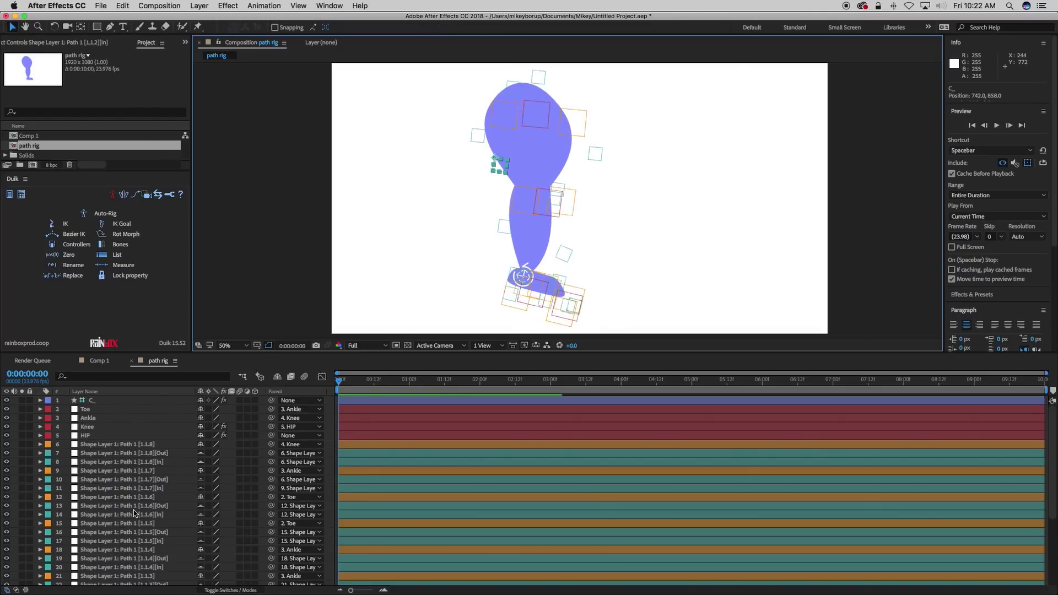
scroll(134, 510, down, 5)
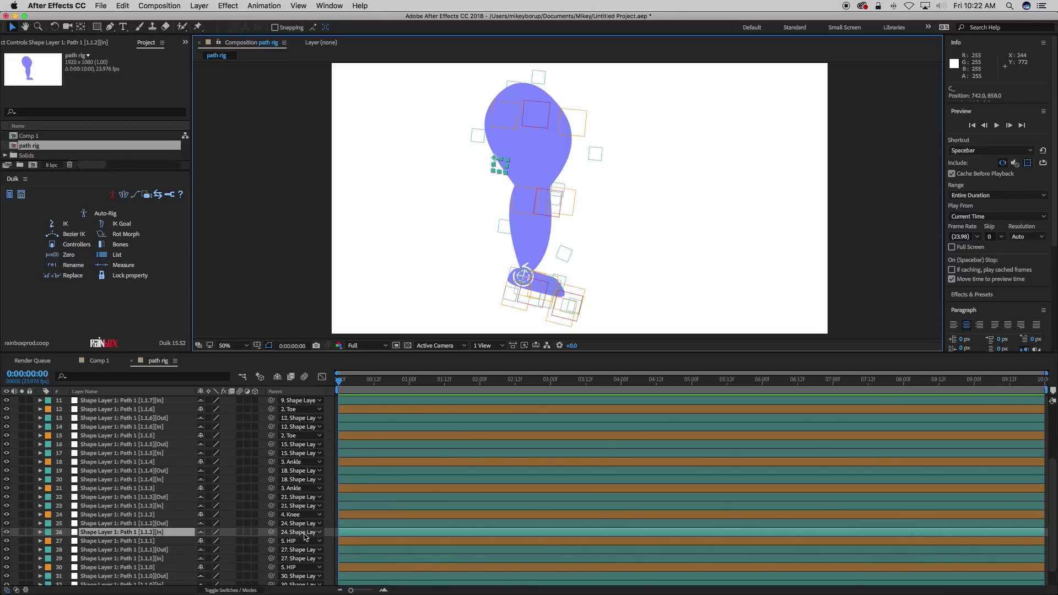
click(507, 129)
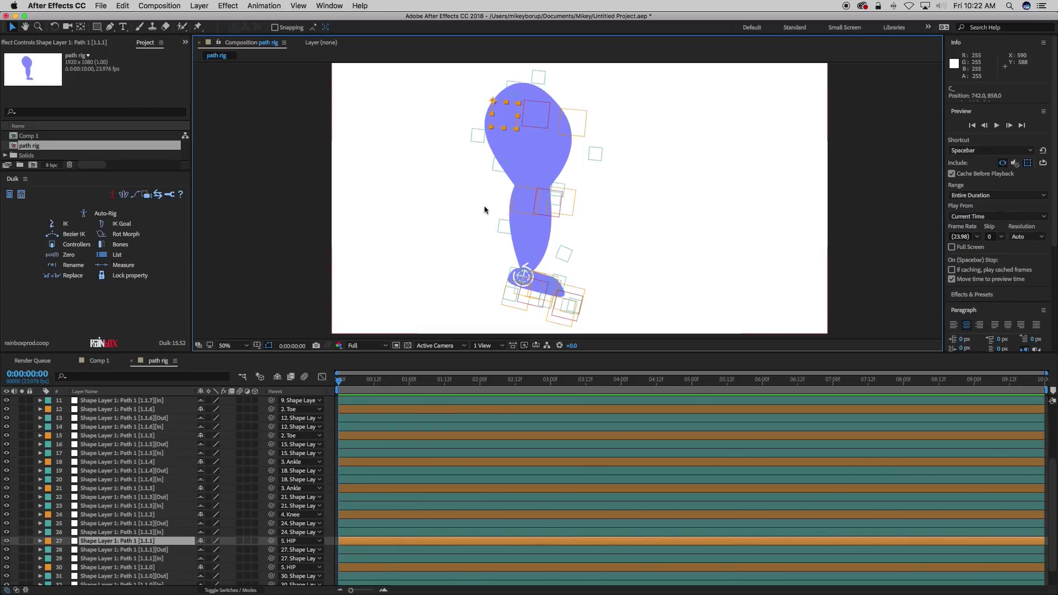
click(503, 170)
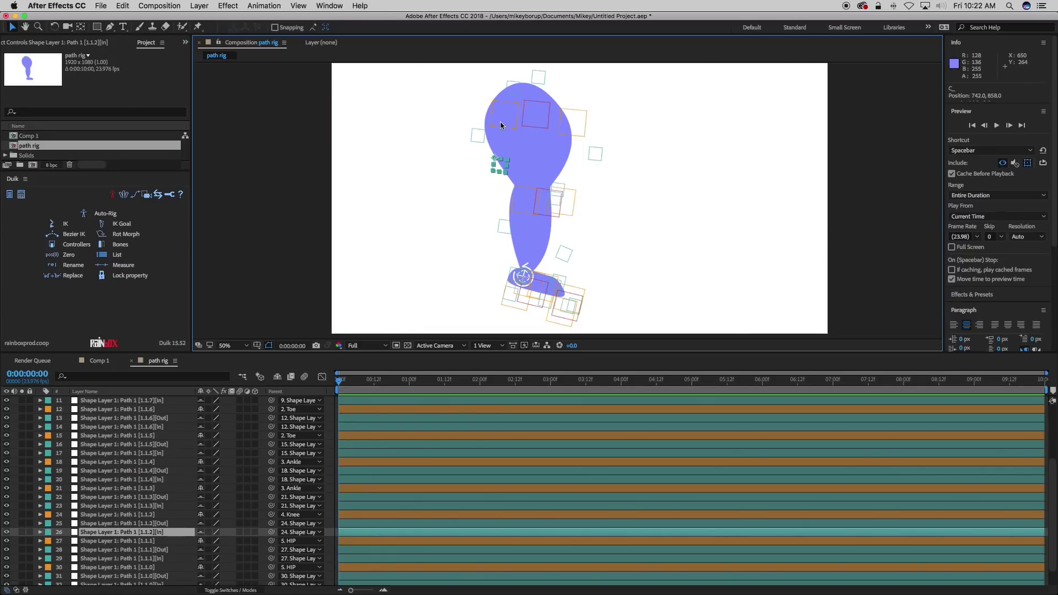
click(296, 532)
click(308, 518)
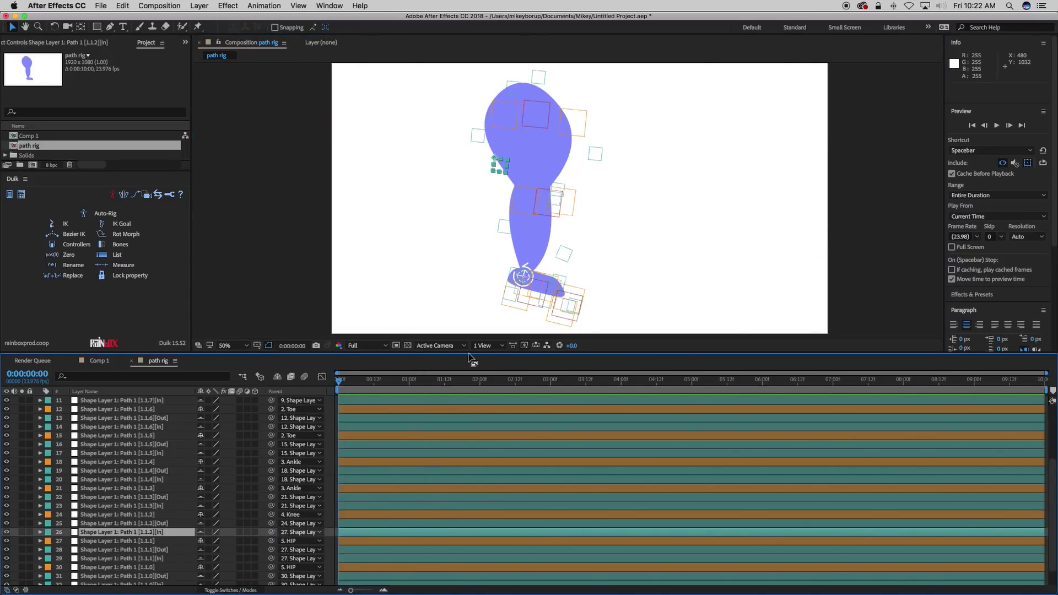
Move and rotate the foot controller to test the bend, leaving C_ at 716, 818.
mouse_move(522, 280)
mouse_down()
mouse_move(543, 242)
mouse_move(480, 276)
mouse_move(451, 259)
mouse_move(502, 278)
mouse_move(510, 260)
mouse_move(503, 274)
mouse_move(519, 271)
mouse_move(522, 255)
mouse_move(514, 279)
mouse_move(541, 260)
mouse_move(566, 265)
mouse_move(561, 284)
mouse_move(537, 284)
mouse_move(531, 270)
mouse_move(569, 253)
mouse_move(573, 266)
mouse_move(562, 255)
mouse_move(510, 279)
mouse_move(562, 263)
mouse_move(562, 276)
mouse_move(490, 266)
mouse_move(485, 279)
mouse_move(528, 271)
mouse_up()
key(w)
key(v)
key(w)
key(v)
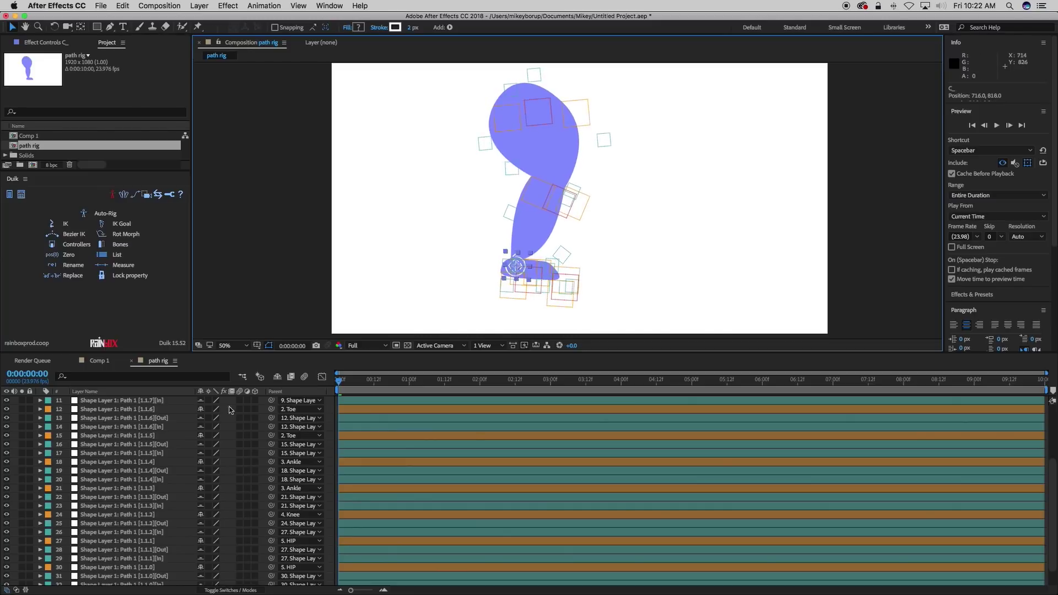
scroll(126, 420, up, 3)
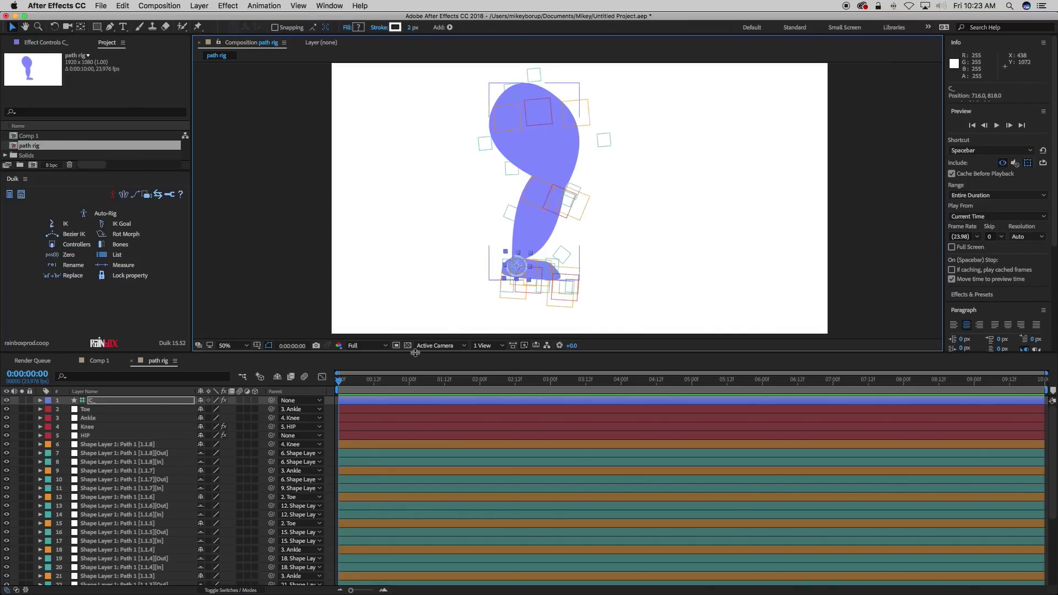
scroll(150, 469, down, 5)
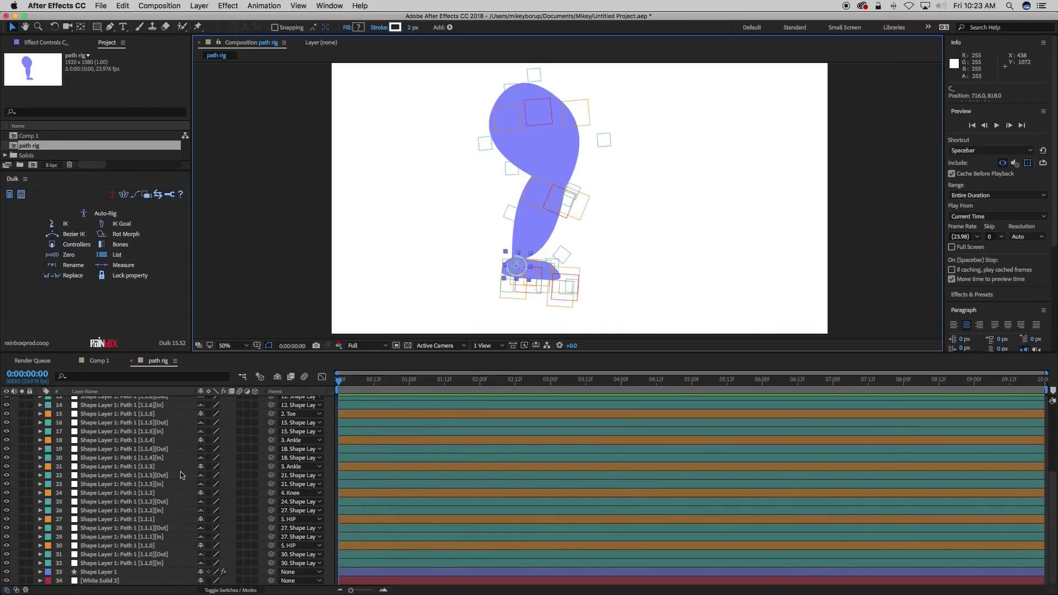
Set Shape Layer 1's Stroke 1 width to 23 px and add Wiggle Paths to the leg shape.
click(98, 572)
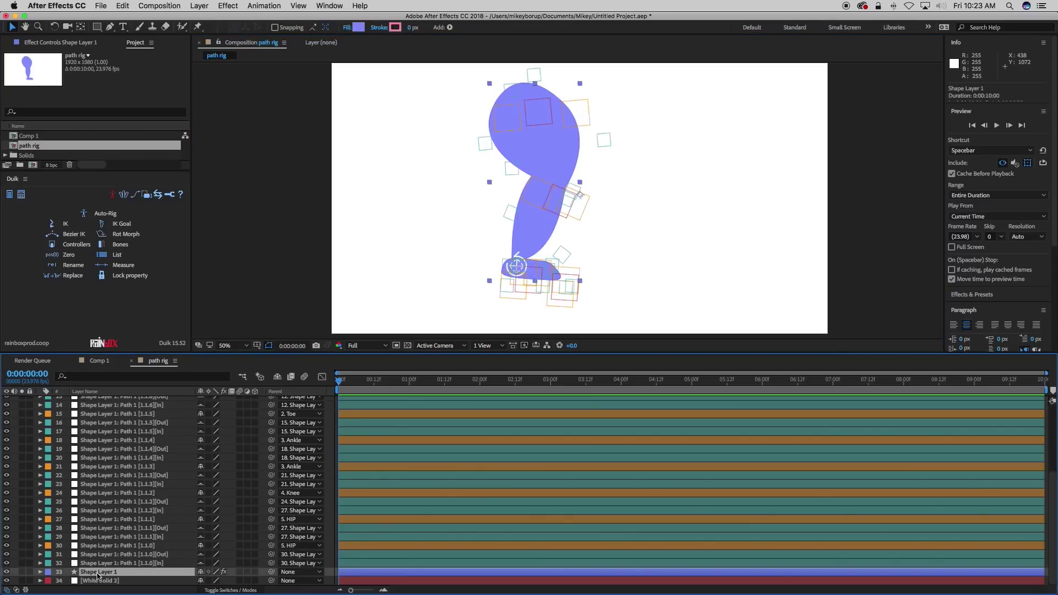
click(40, 572)
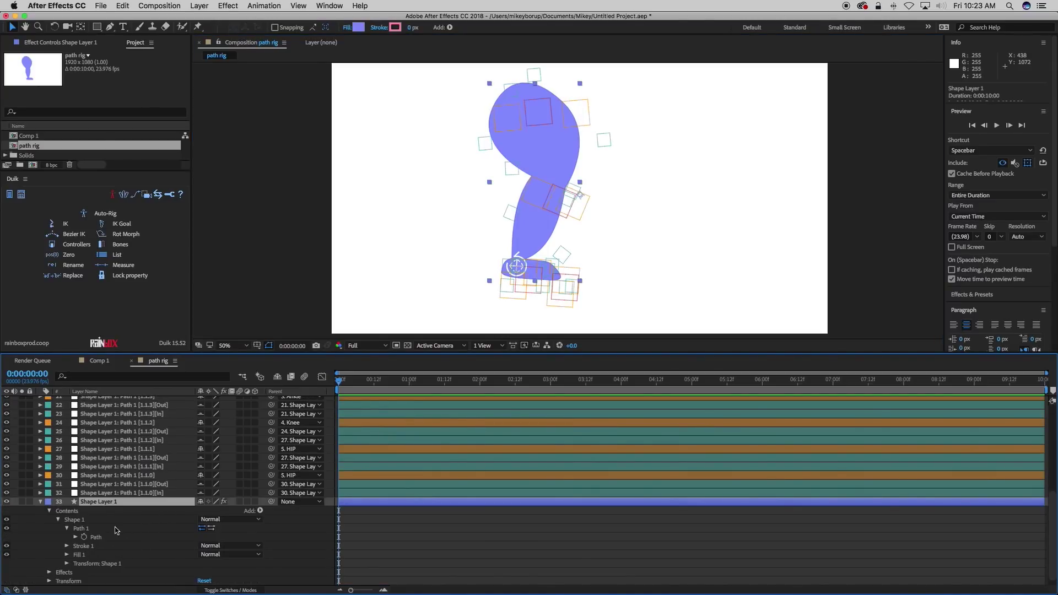
click(67, 546)
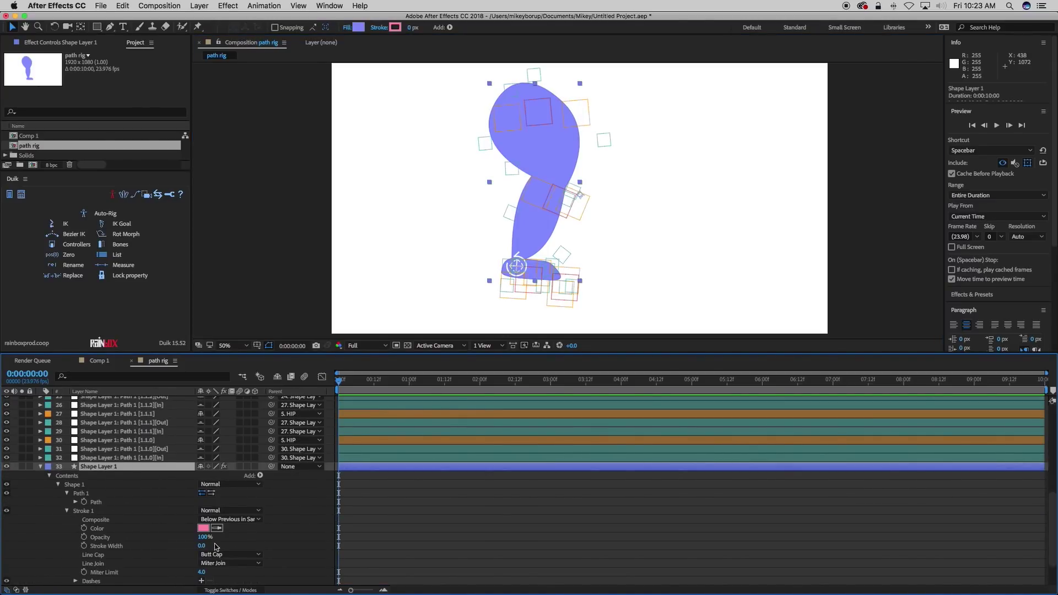
drag(201, 547, 215, 549)
click(260, 476)
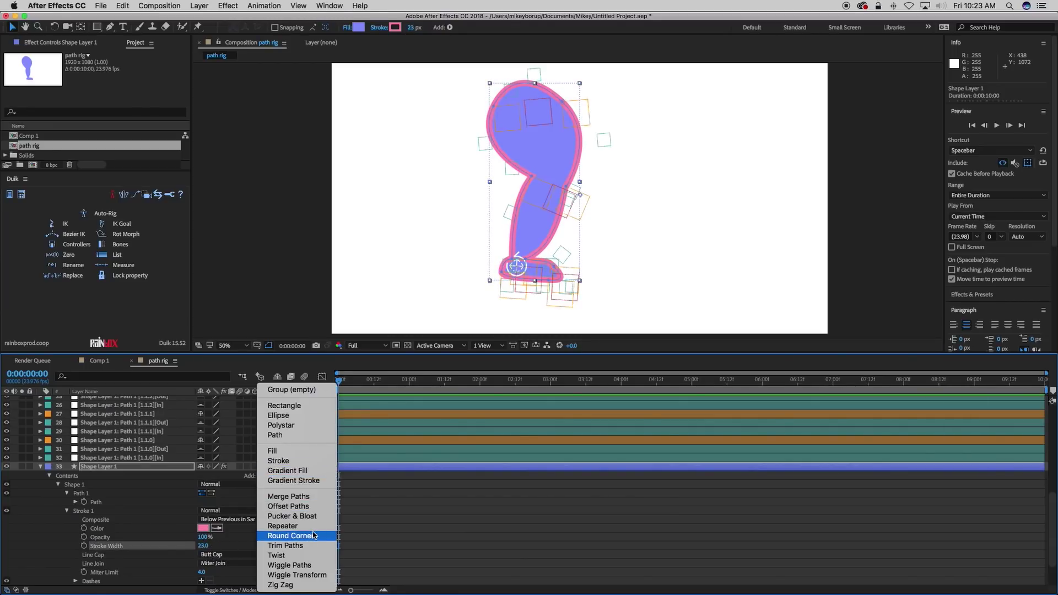
click(305, 565)
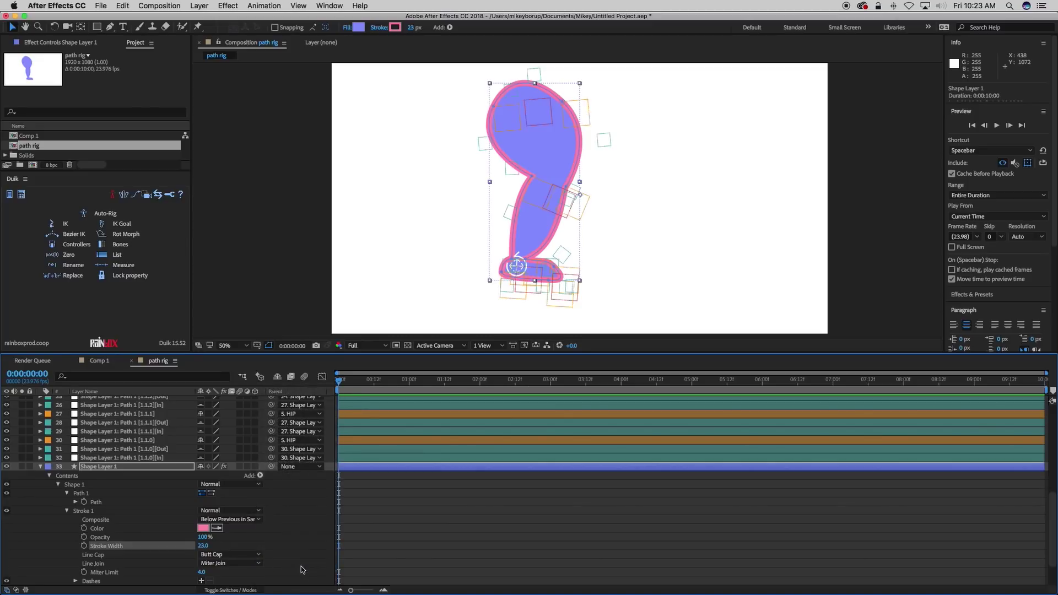
Preview the wiggling outline, then drag the C_ controller to 738, 802 to test the IK bend.
key(space)
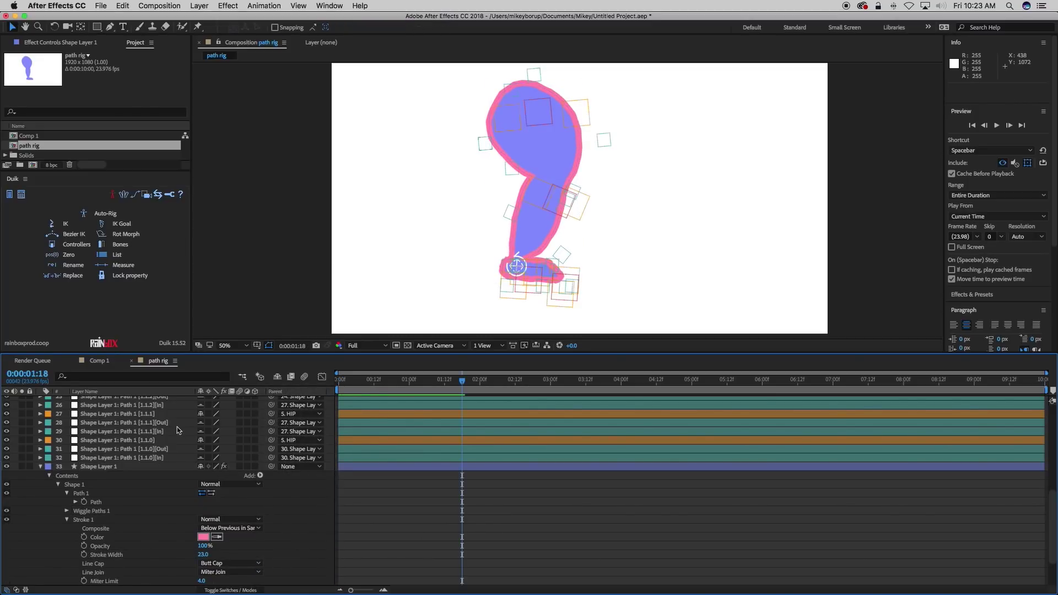
scroll(115, 395, up, 6)
scroll(115, 395, up, 2)
click(119, 401)
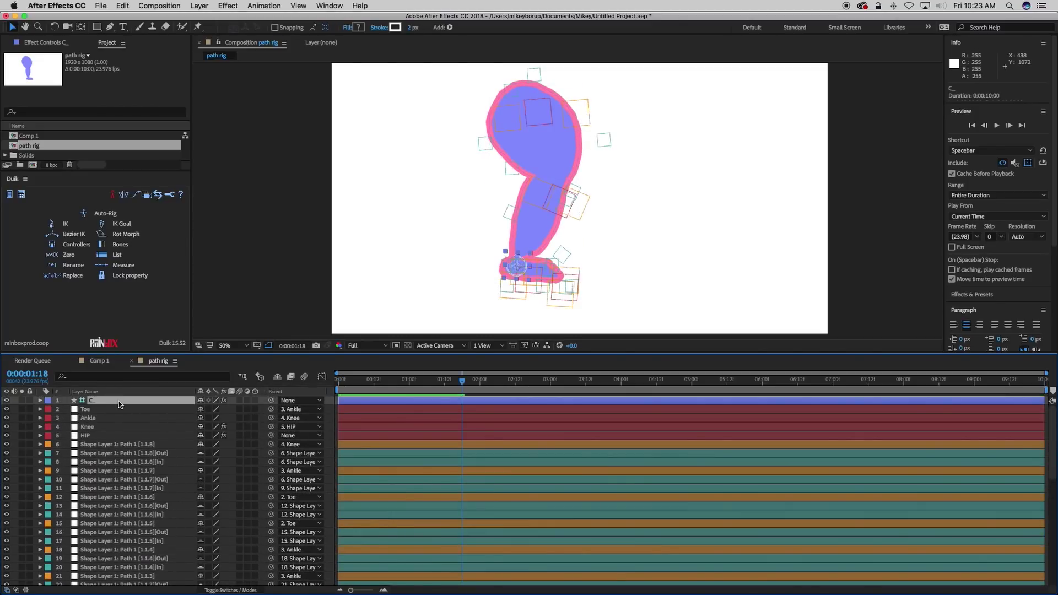
mouse_move(517, 271)
mouse_down()
mouse_move(547, 253)
mouse_move(592, 259)
mouse_move(501, 269)
mouse_move(538, 245)
mouse_move(572, 253)
mouse_move(494, 260)
mouse_move(556, 273)
mouse_move(522, 266)
mouse_up()
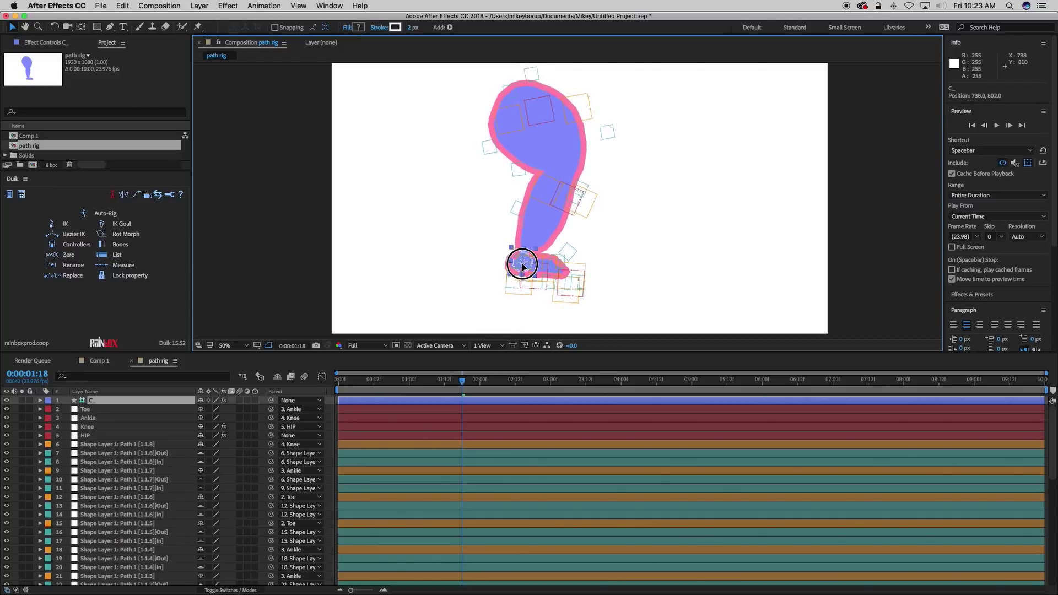